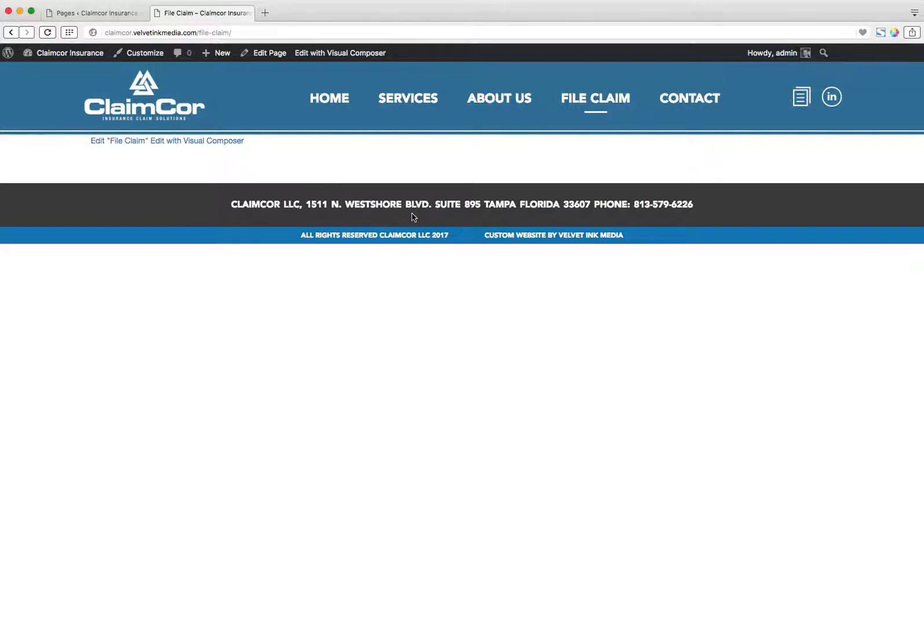
# Open the File Claim page for editing and delete its existing empty row.
pyautogui.click(112, 13)
pyautogui.click(151, 314)
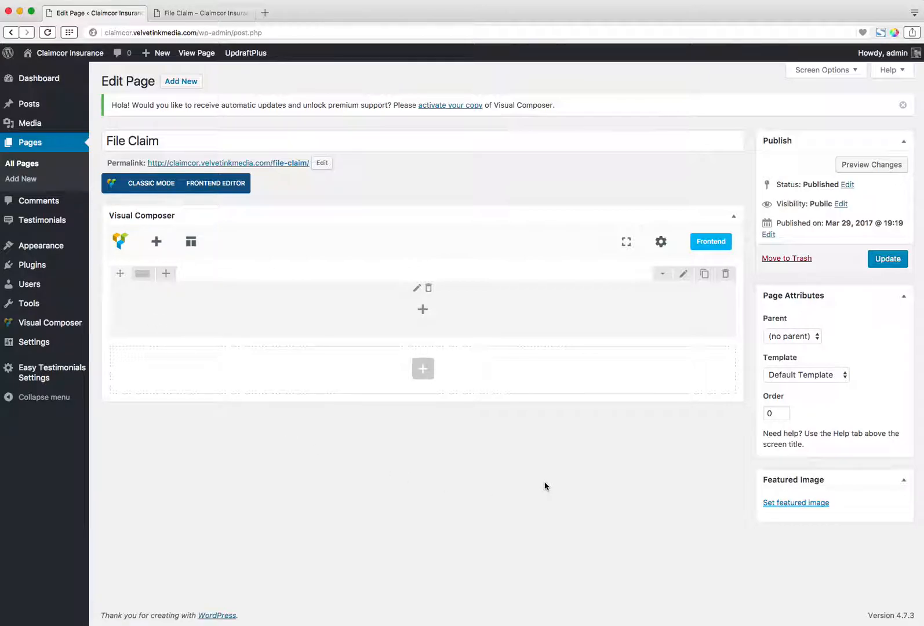
pyautogui.click(725, 273)
pyautogui.click(545, 86)
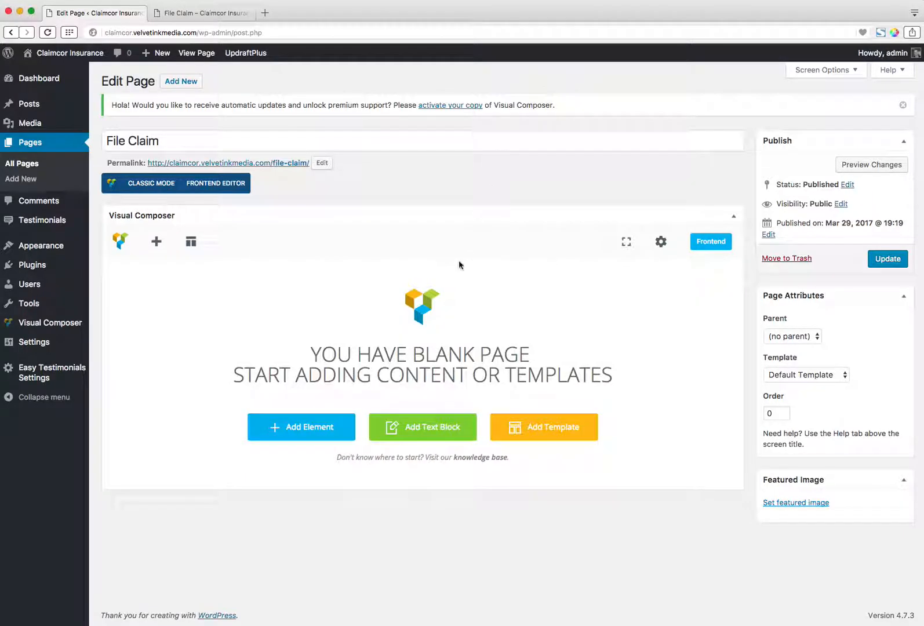
# Switch to classic mode and back to the backend editor, and add a Row element to the blank page.
pyautogui.click(162, 192)
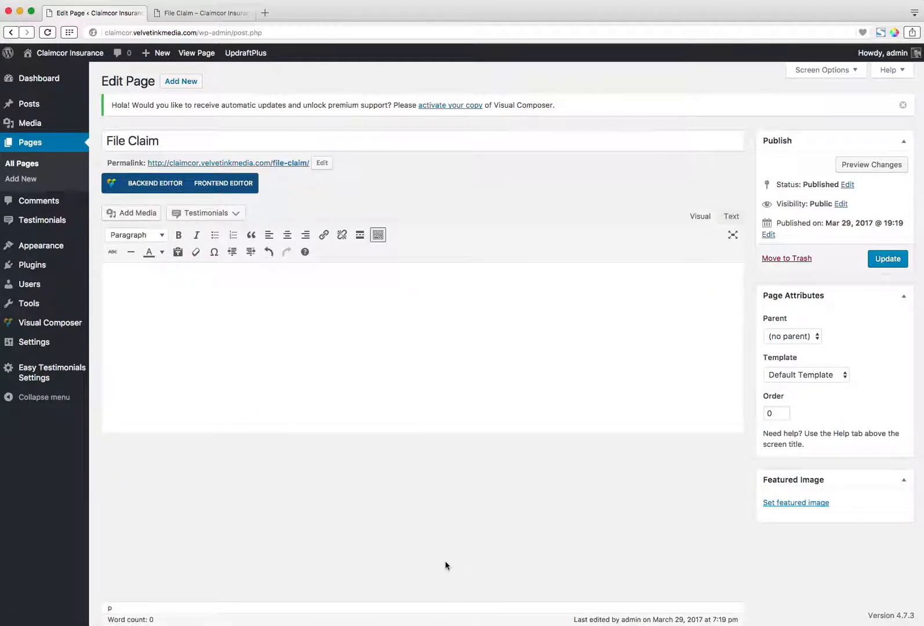
pyautogui.click(152, 185)
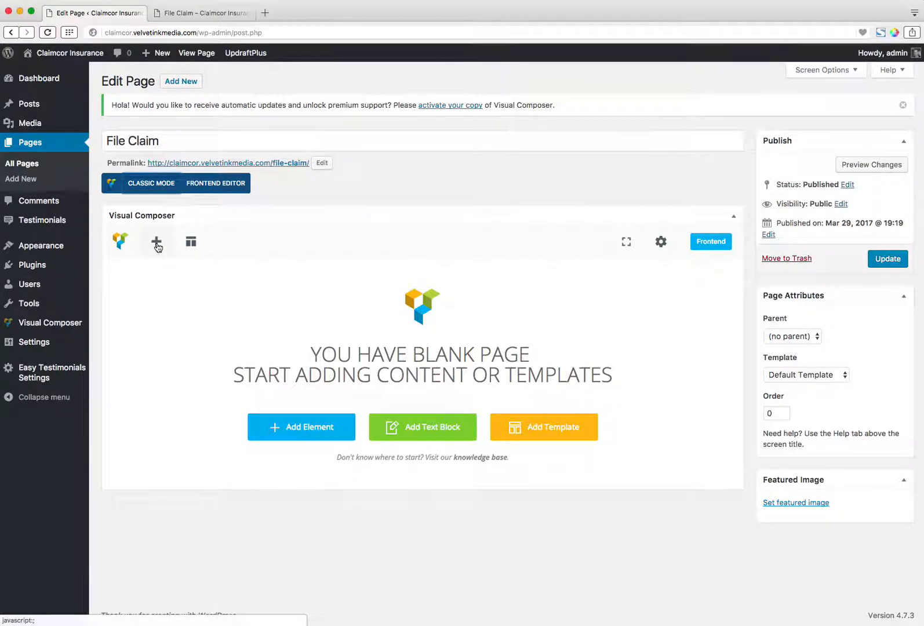
pyautogui.click(307, 427)
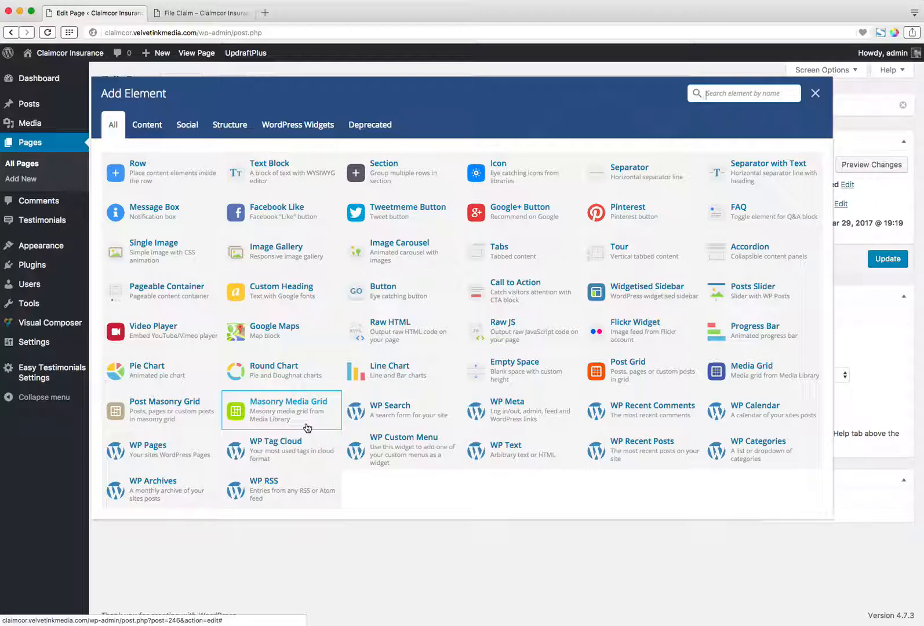
pyautogui.click(160, 176)
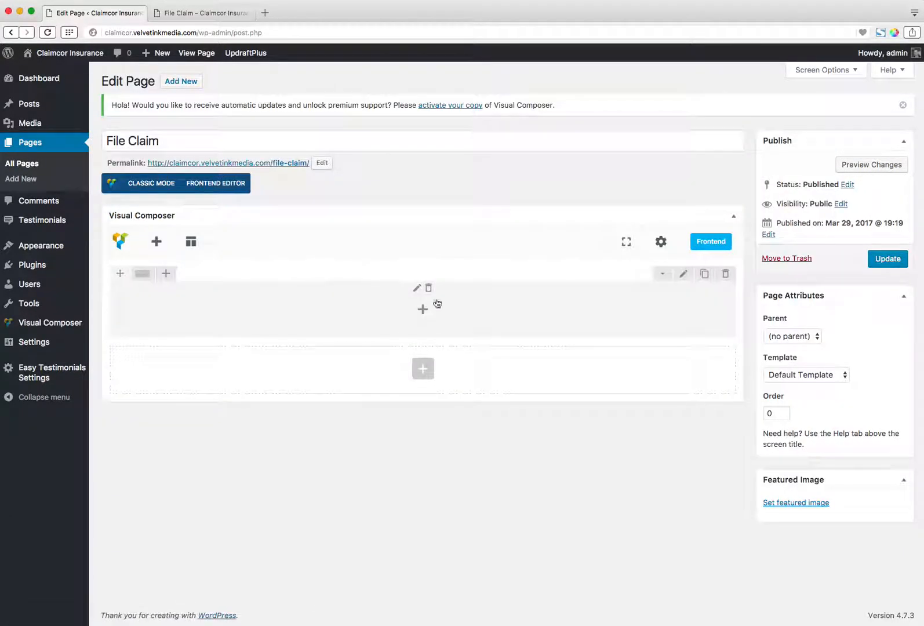
# Examine the live home page's banner, welcome heading and three service columns, and return to the live File Claim page.
pyautogui.click(197, 13)
pyautogui.click(167, 105)
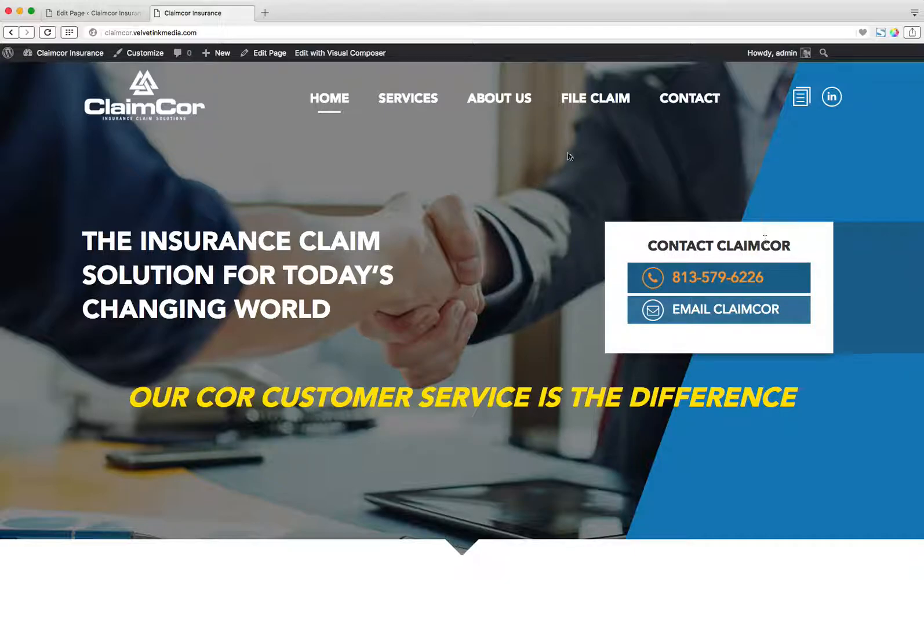
pyautogui.scroll(-5, 498, 405)
pyautogui.scroll(2, 487, 360)
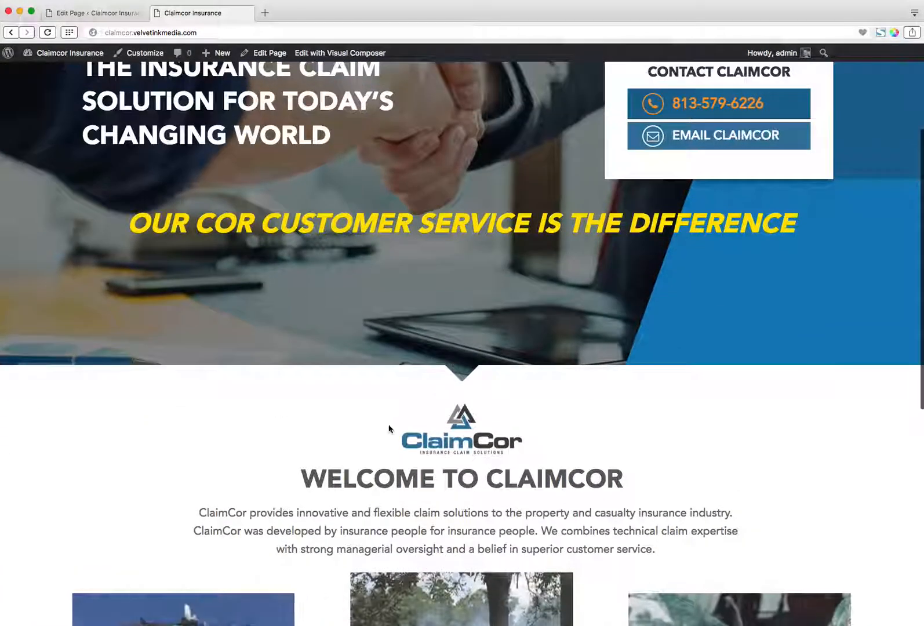
pyautogui.scroll(-3, 480, 335)
pyautogui.scroll(-1, 481, 335)
pyautogui.moveTo(301, 299); pyautogui.dragTo(626, 327)
pyautogui.scroll(-3, 472, 275)
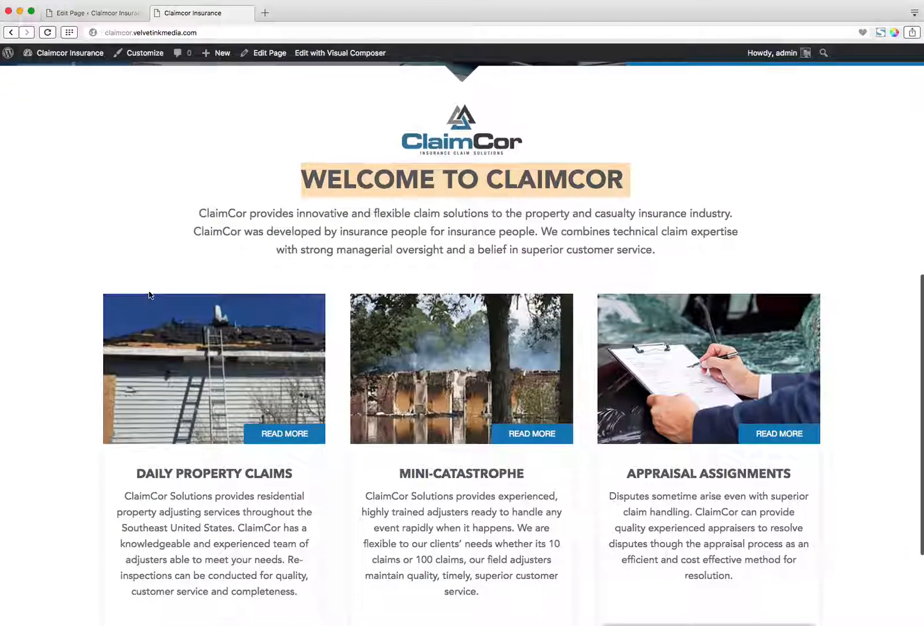
pyautogui.scroll(-3, 86, 413)
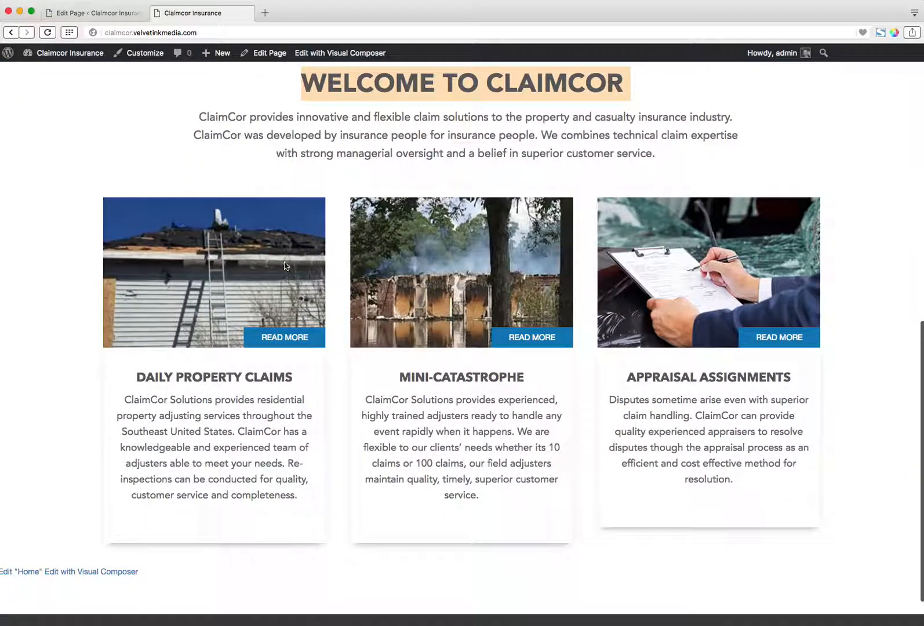
pyautogui.scroll(4, 179, 158)
pyautogui.scroll(10, 179, 158)
pyautogui.click(596, 98)
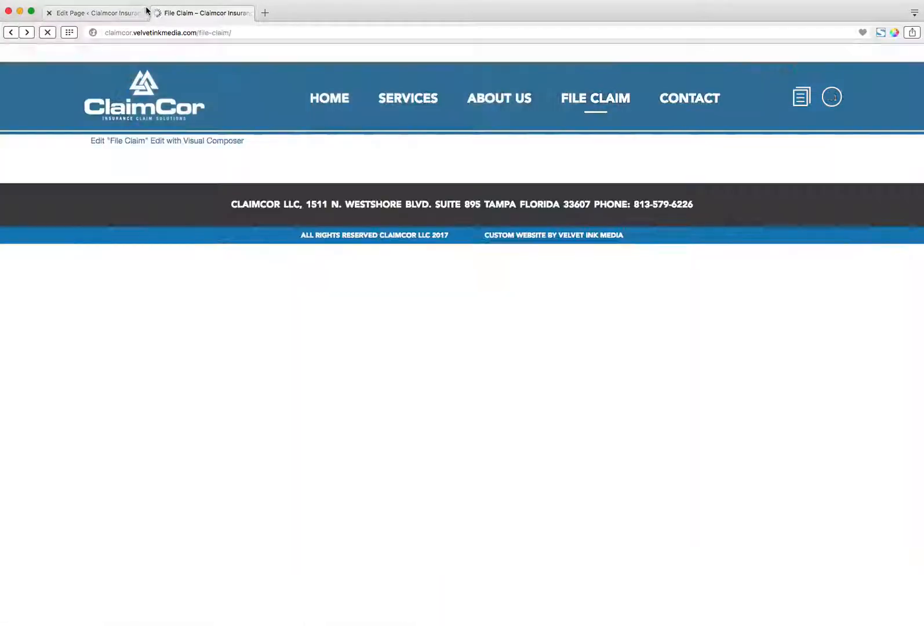
# Add a Text Block with the default placeholder text inside the File Claim page's row and save its settings.
pyautogui.click(113, 13)
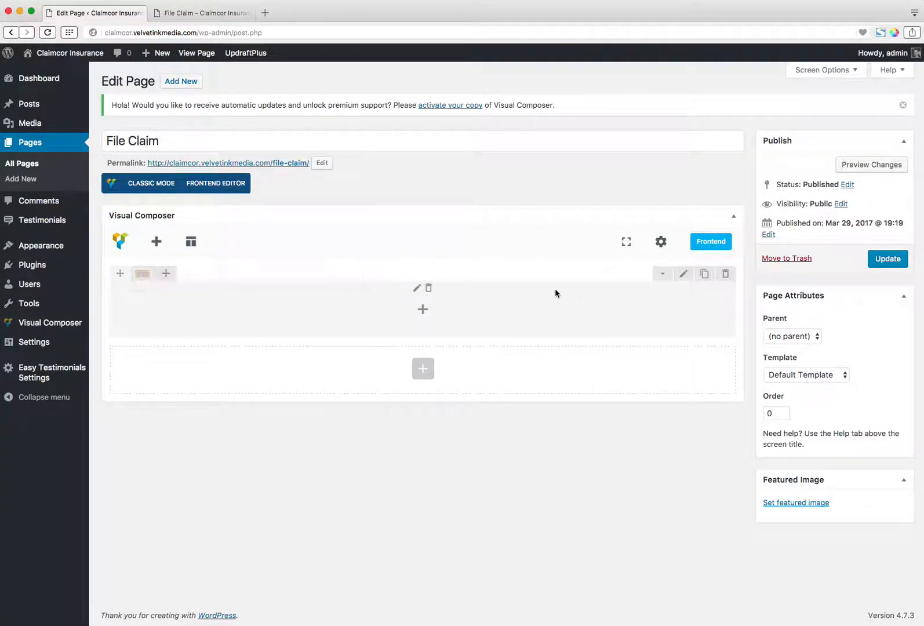
pyautogui.click(156, 241)
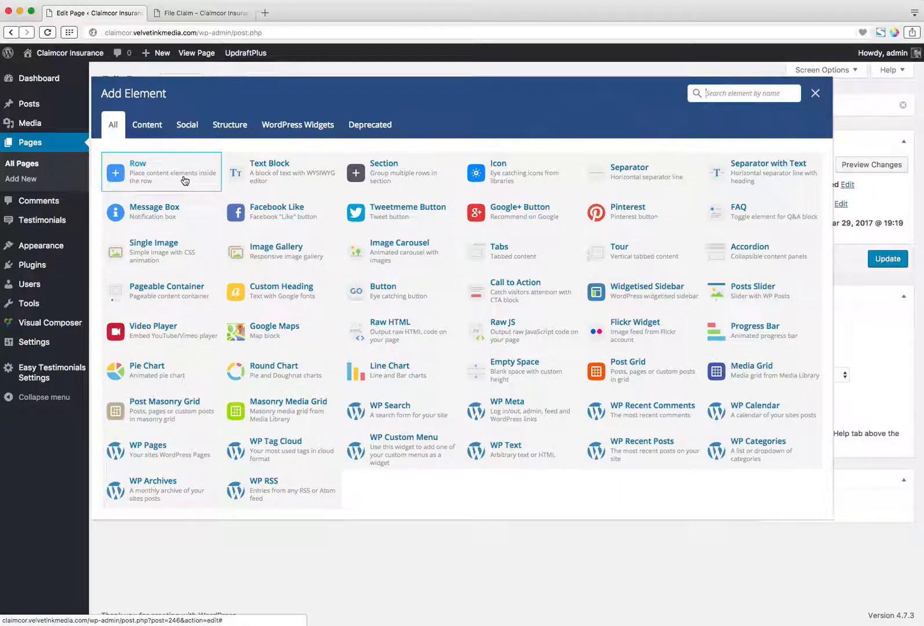
pyautogui.click(816, 93)
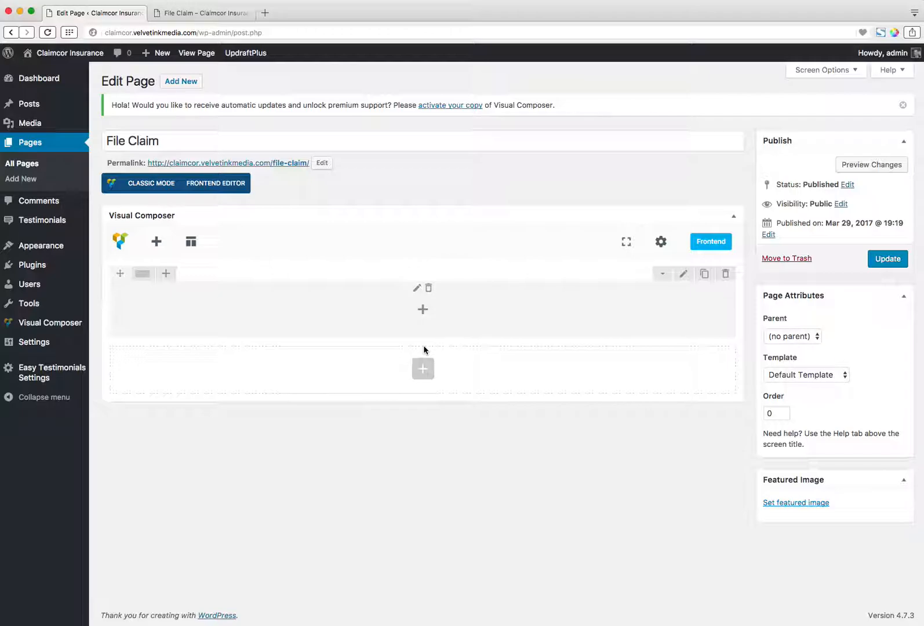
pyautogui.click(423, 309)
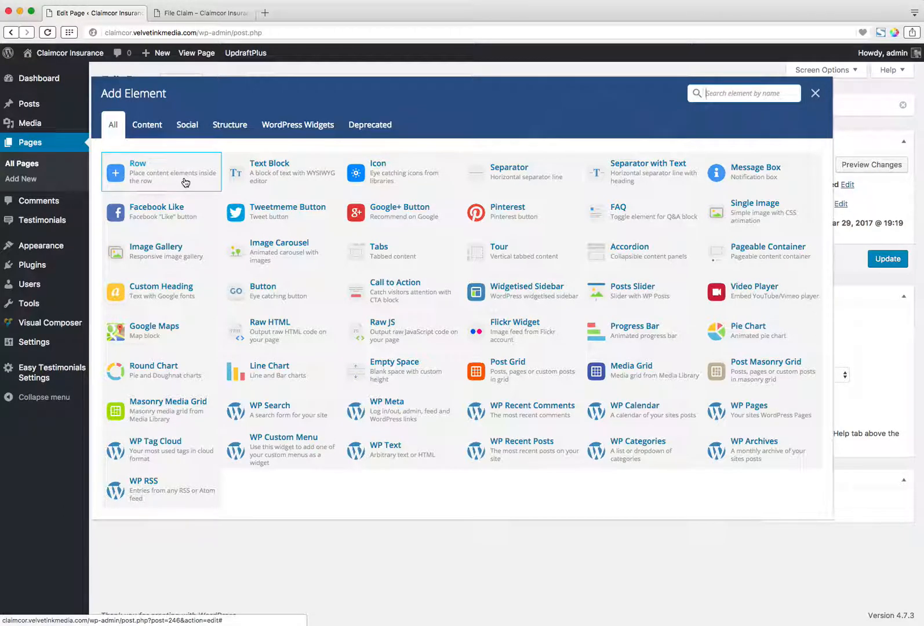
pyautogui.click(276, 175)
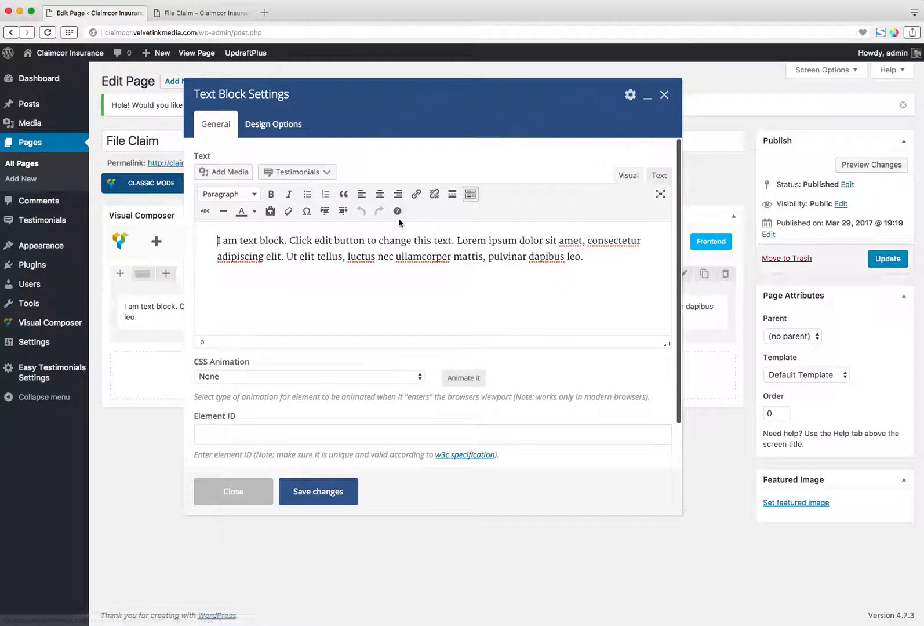
pyautogui.tripleClick(251, 242)
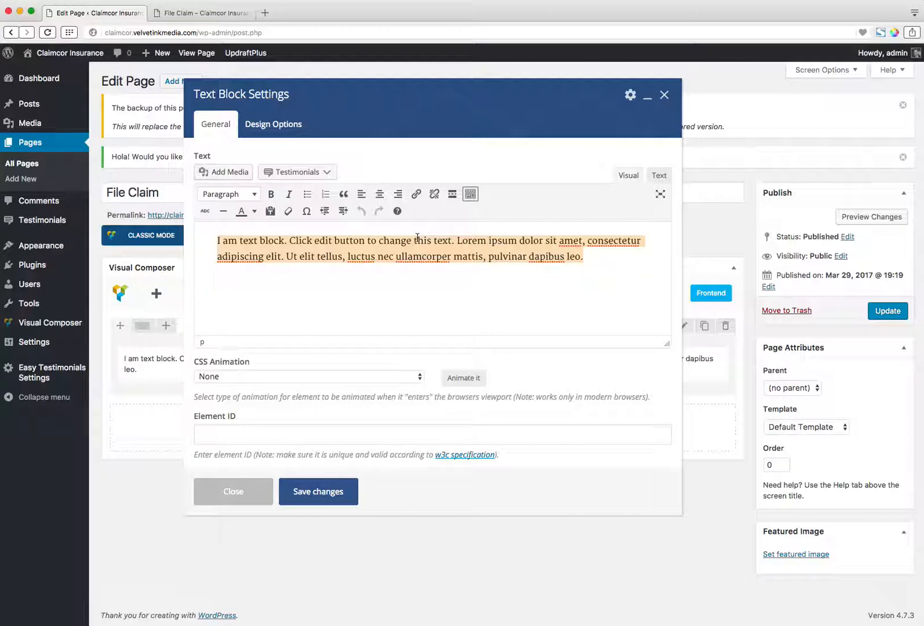
pyautogui.click(460, 270)
pyautogui.moveTo(586, 256); pyautogui.dragTo(201, 246)
pyautogui.click(558, 280)
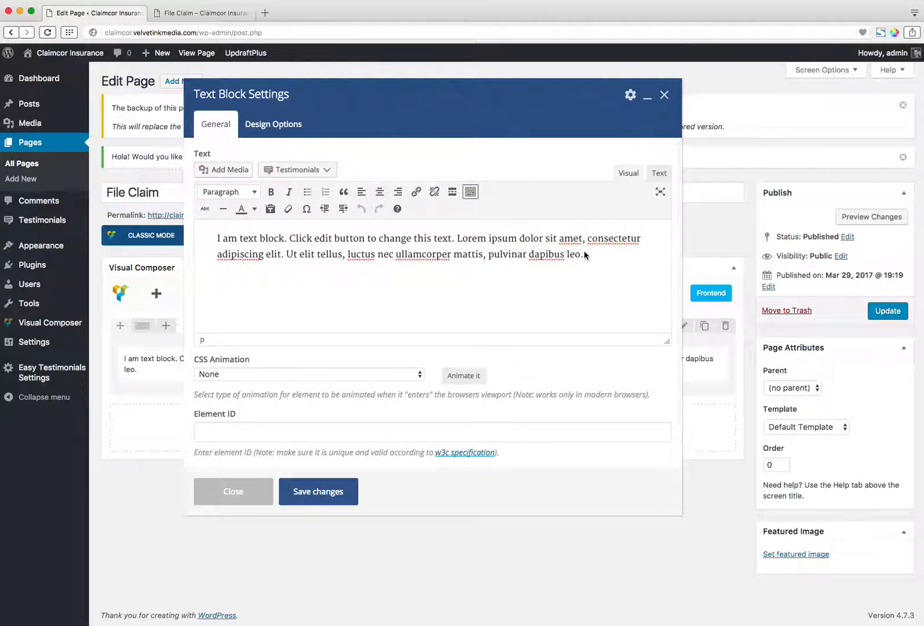
pyautogui.click(296, 494)
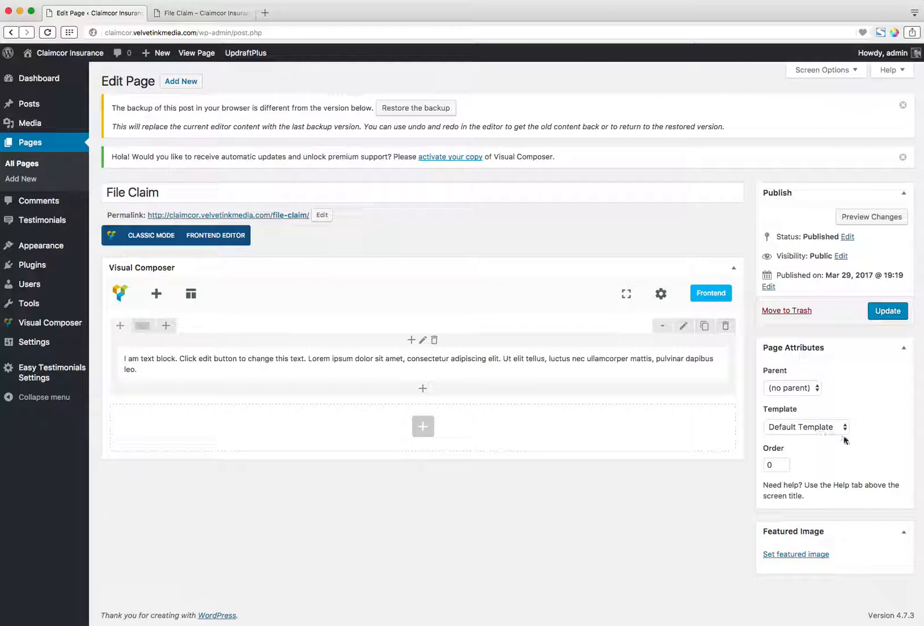
# Update the page and reload the live File Claim page to check the text block.
pyautogui.click(884, 313)
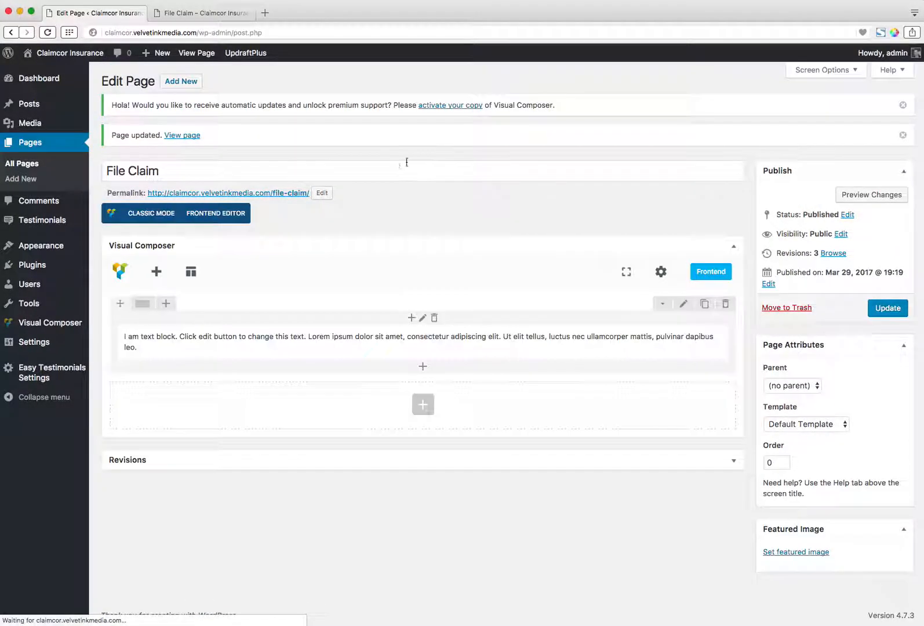
pyautogui.click(203, 13)
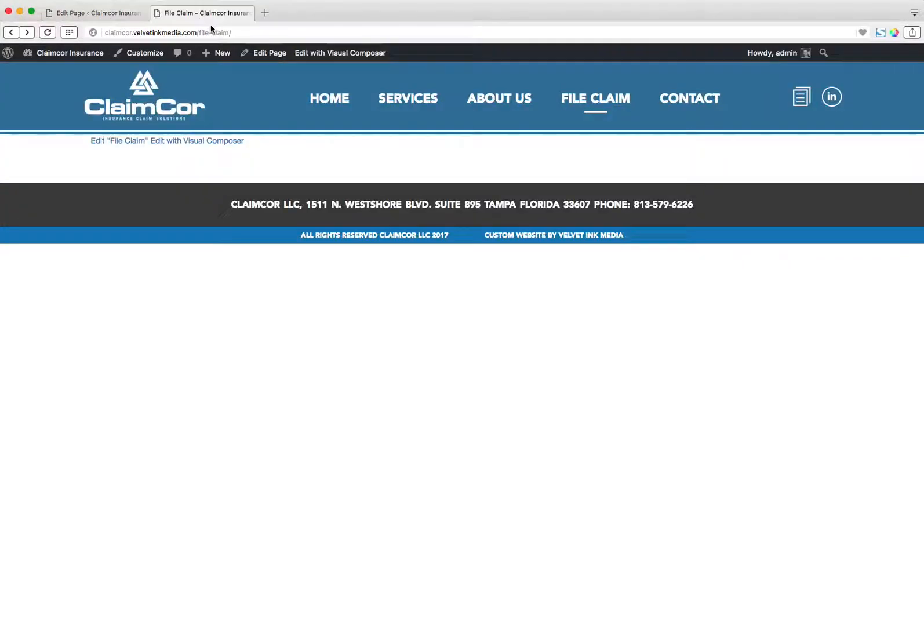
pyautogui.click(48, 32)
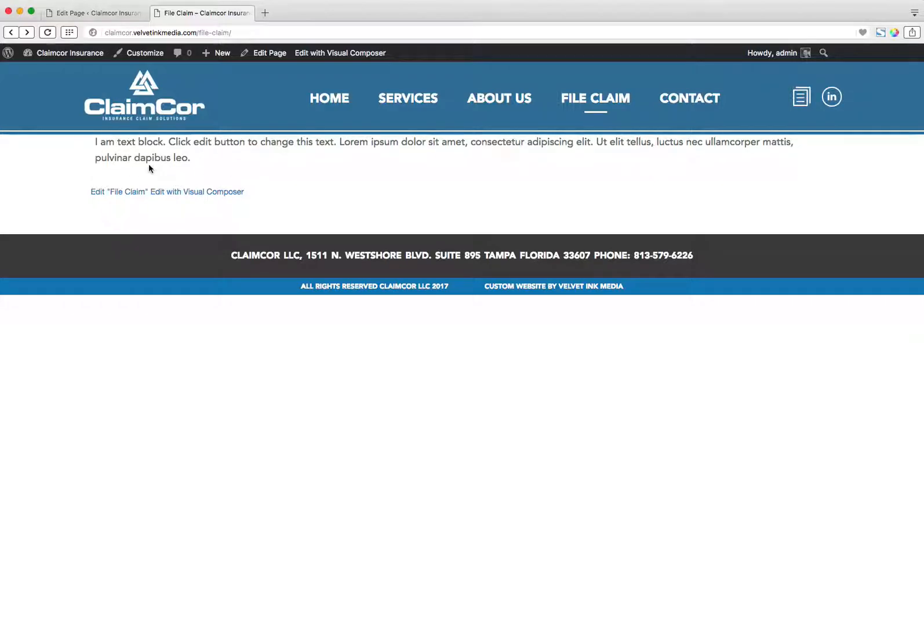
pyautogui.moveTo(522, 101)
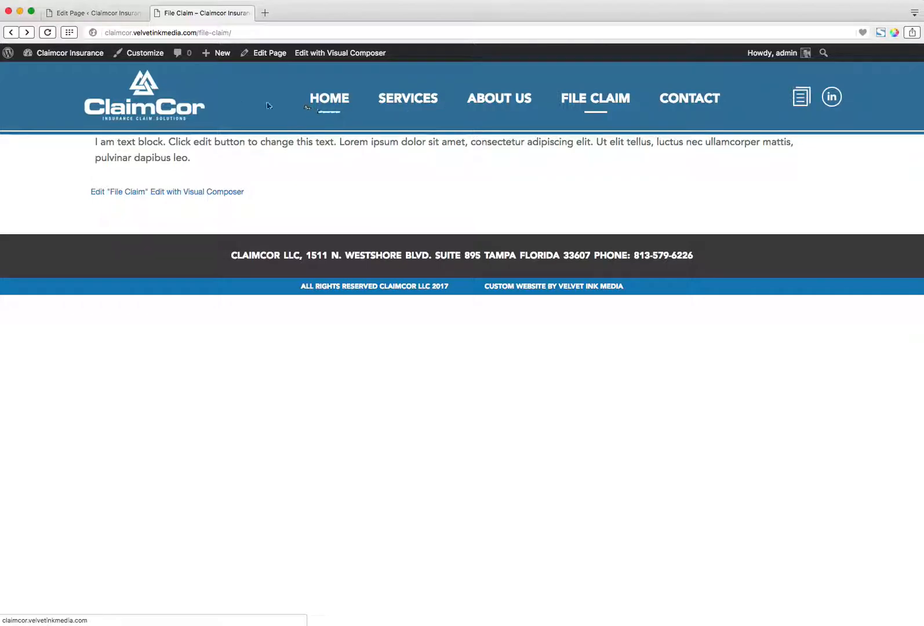
# Insert "Title Goes Here" as a separate paragraph above the placeholder text in the page's text block.
pyautogui.click(108, 12)
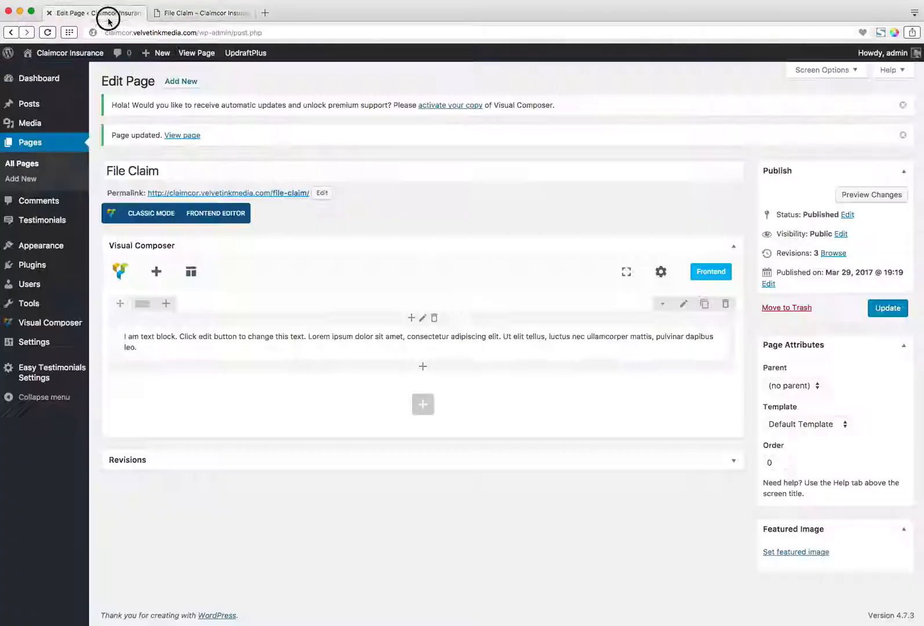
pyautogui.moveTo(416, 349)
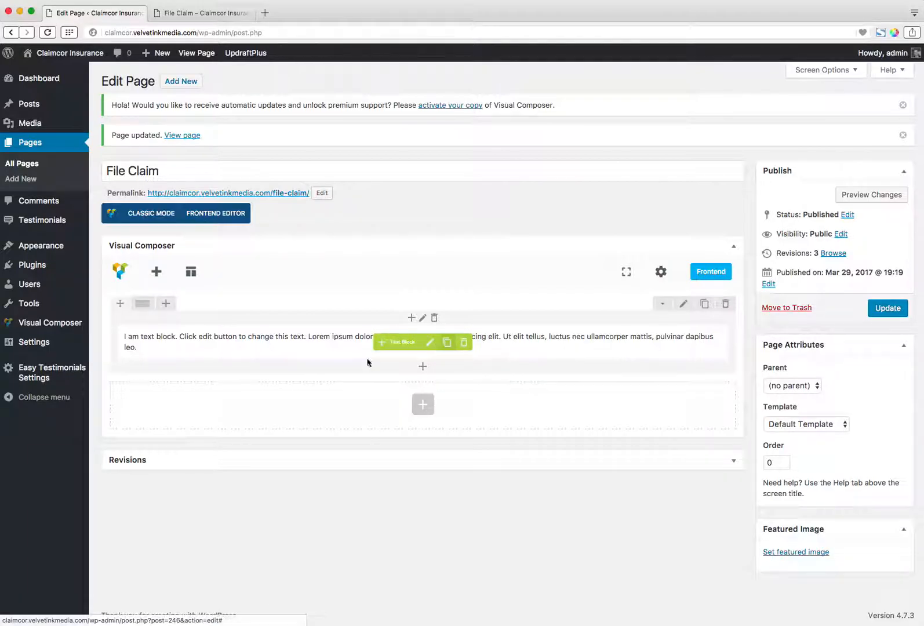
pyautogui.click(429, 343)
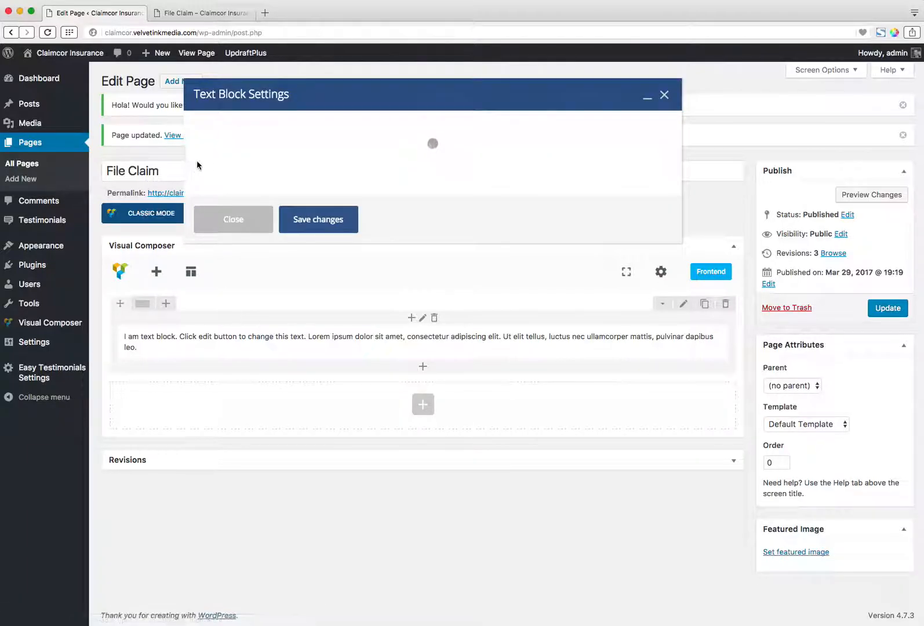
pyautogui.doubleClick(219, 240)
pyautogui.write('Title')
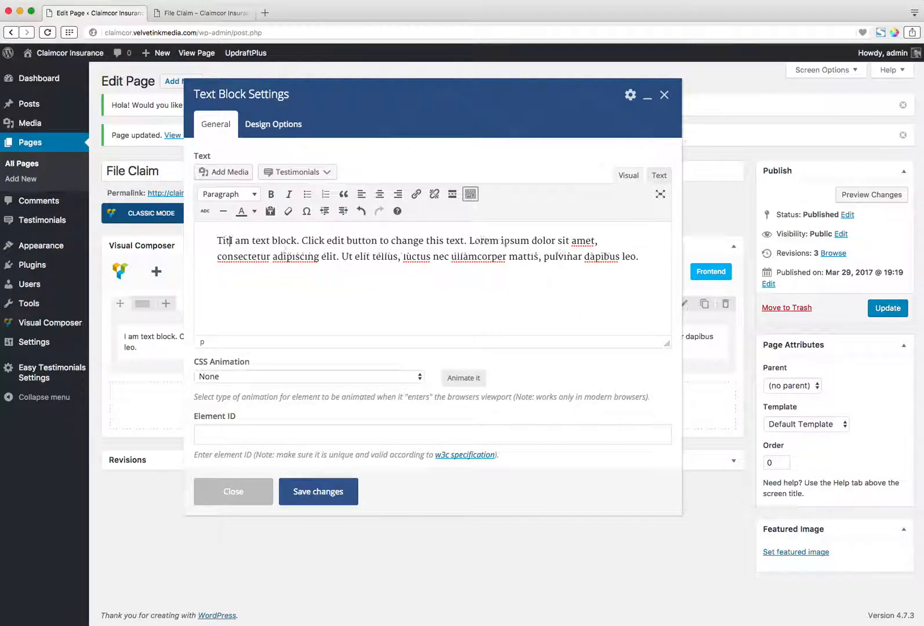
pyautogui.write(' Goes')
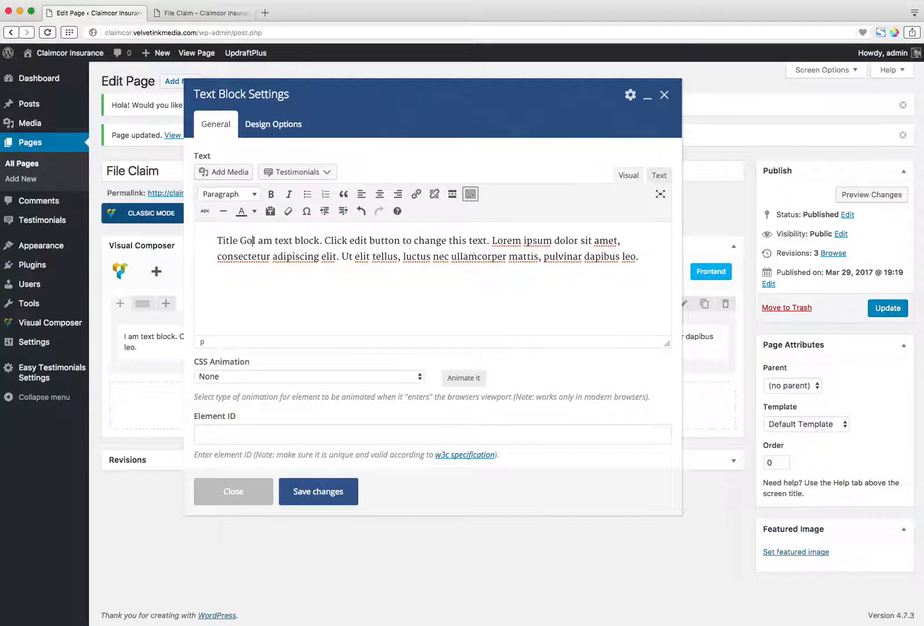
pyautogui.write(' Here')
pyautogui.press('Return')
pyautogui.write('I')
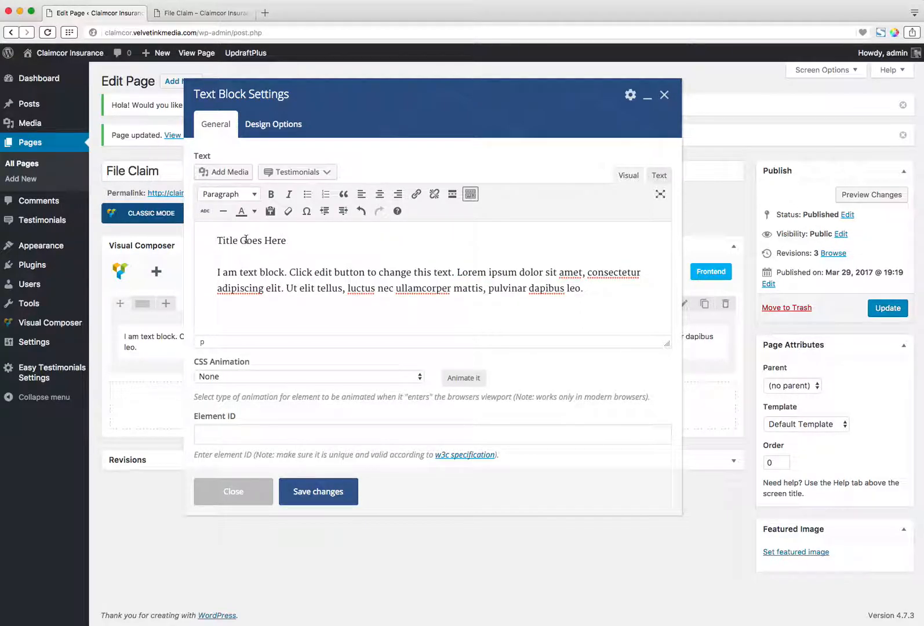
# Format "Title Goes Here" as Heading 1 and save the text block changes.
pyautogui.moveTo(288, 241); pyautogui.dragTo(217, 241)
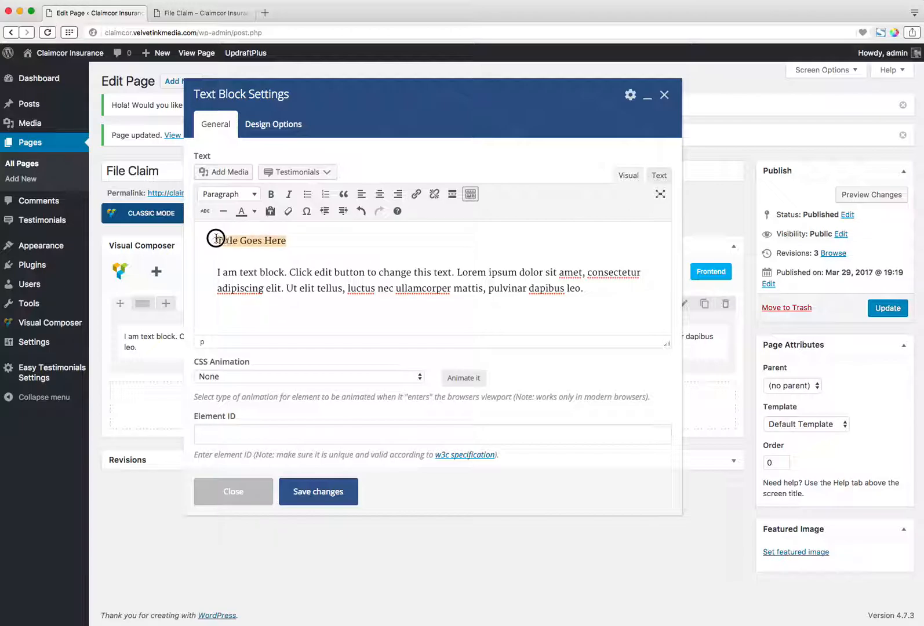
pyautogui.click(248, 195)
pyautogui.click(252, 246)
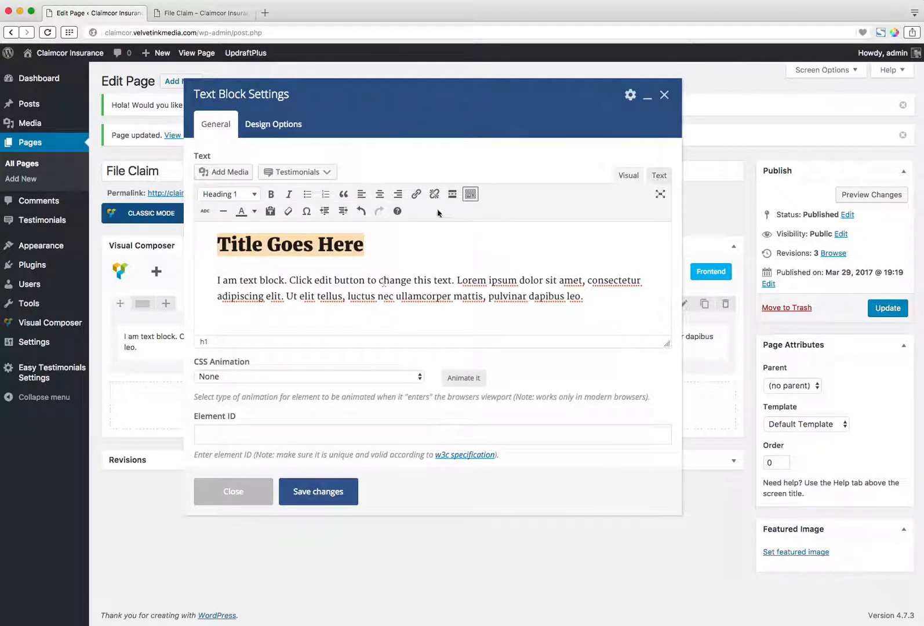
pyautogui.click(347, 503)
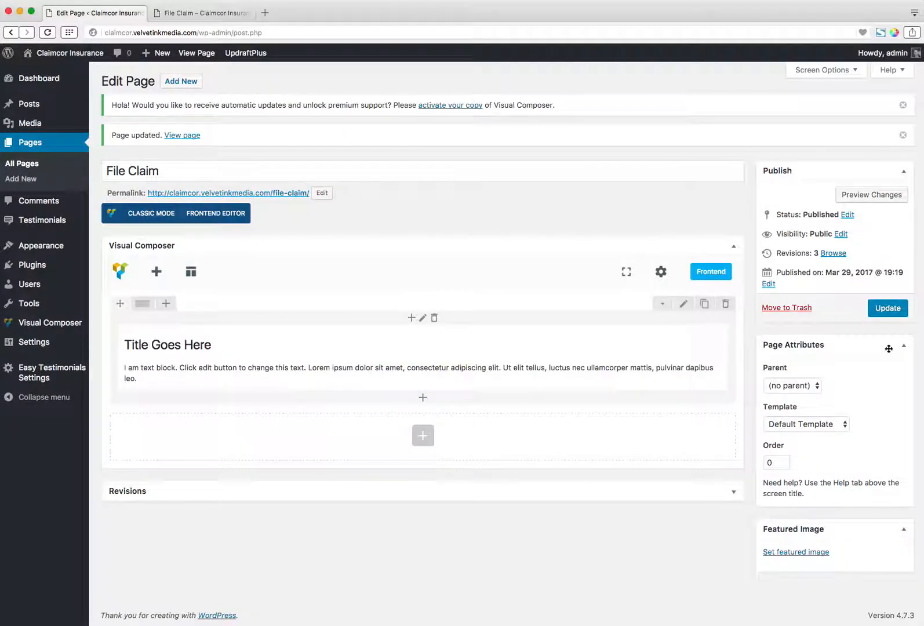
# Update the page, check the heading on the reloaded live File Claim page, and return to the page editor.
pyautogui.click(888, 313)
pyautogui.click(206, 14)
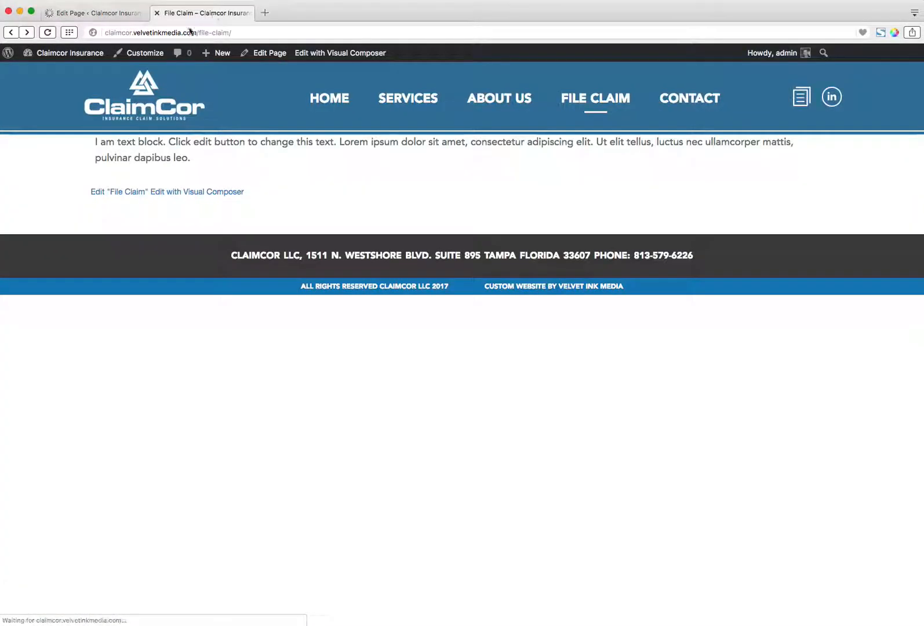
pyautogui.click(47, 32)
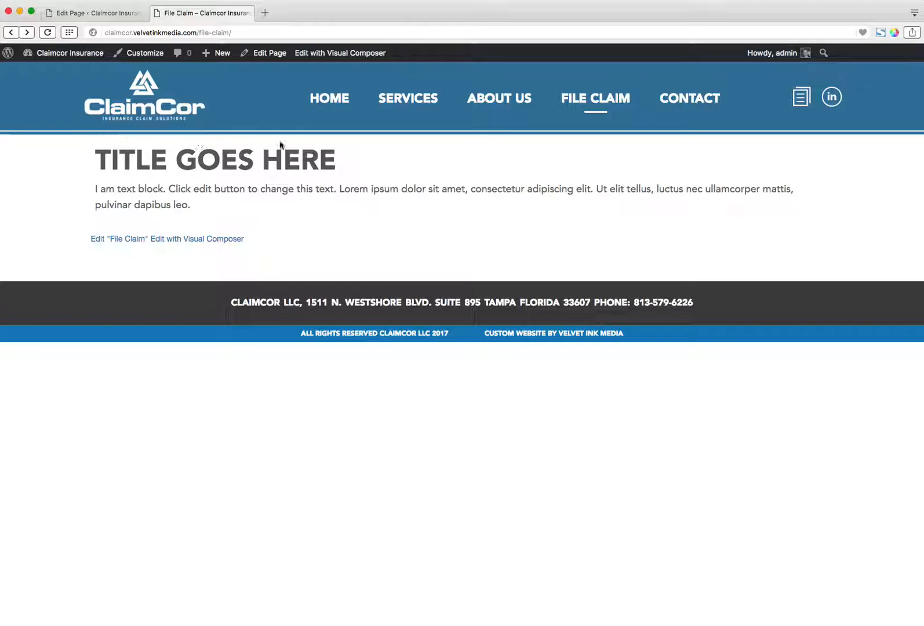
pyautogui.click(99, 13)
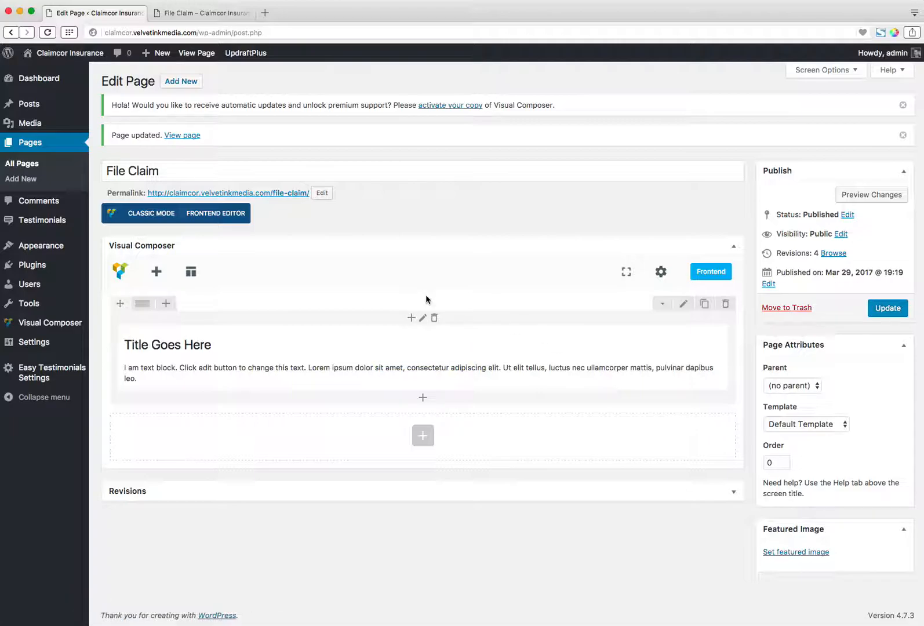
# Set a top margin for the row in its design options and save the row settings.
pyautogui.click(686, 306)
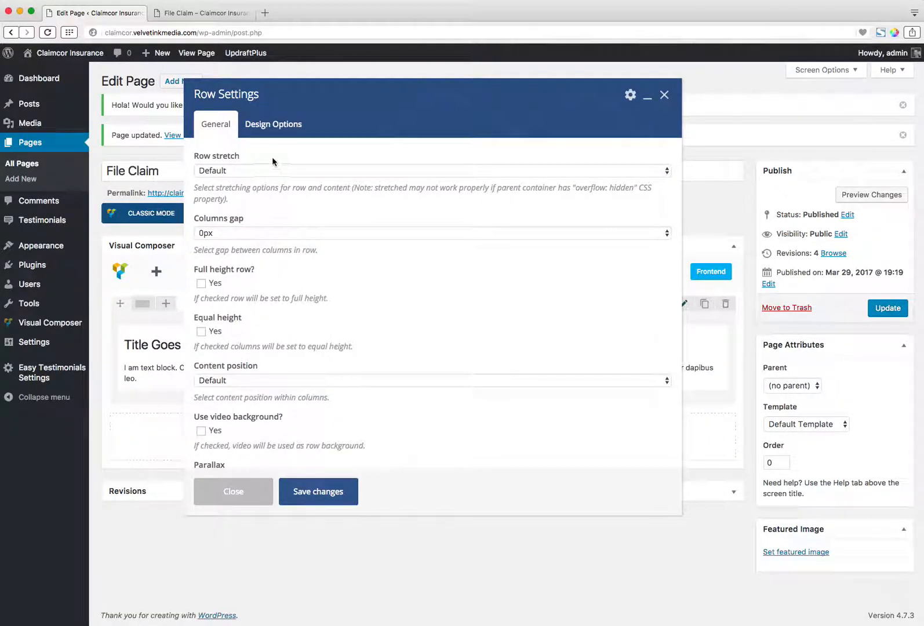
pyautogui.click(273, 128)
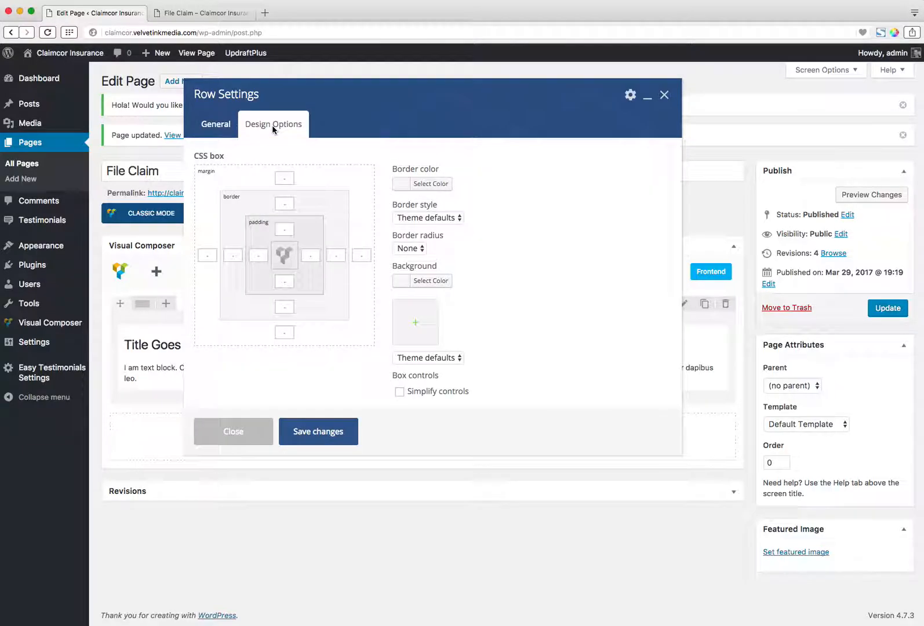
pyautogui.click(287, 178)
pyautogui.click(318, 431)
# Update the page, check the row spacing on the reloaded live File Claim page, and return to the page editor.
pyautogui.click(891, 311)
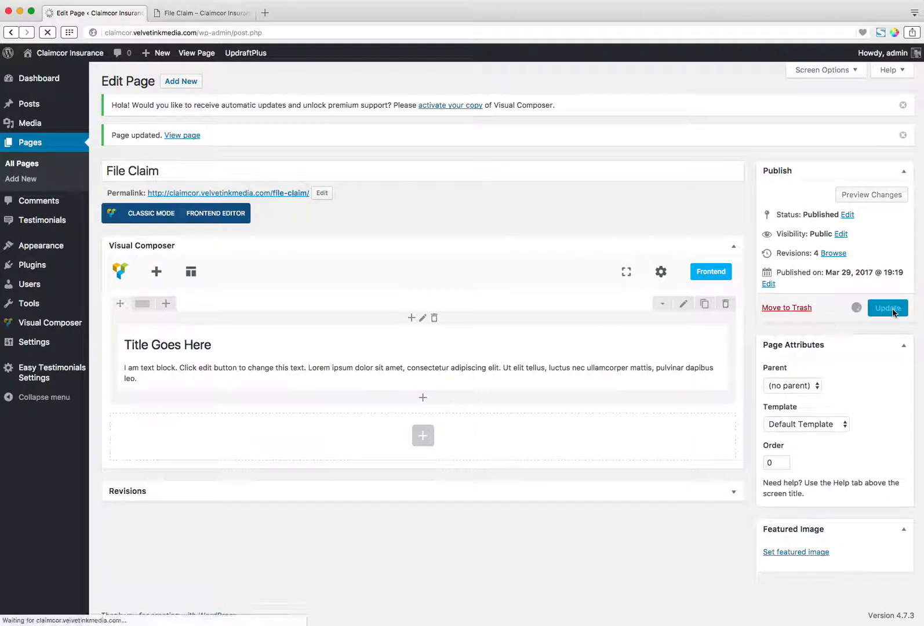
pyautogui.click(215, 15)
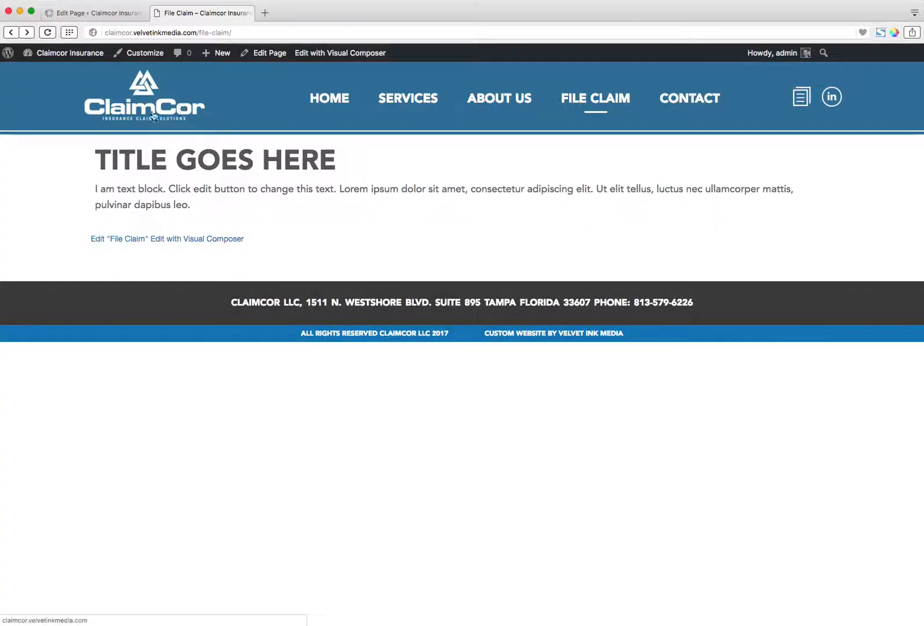
pyautogui.click(47, 32)
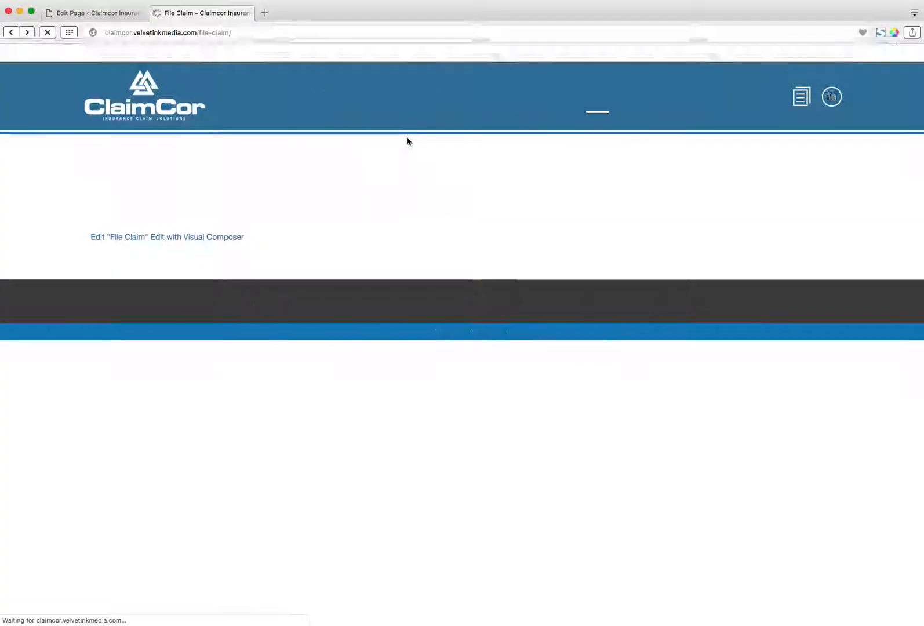
pyautogui.click(103, 12)
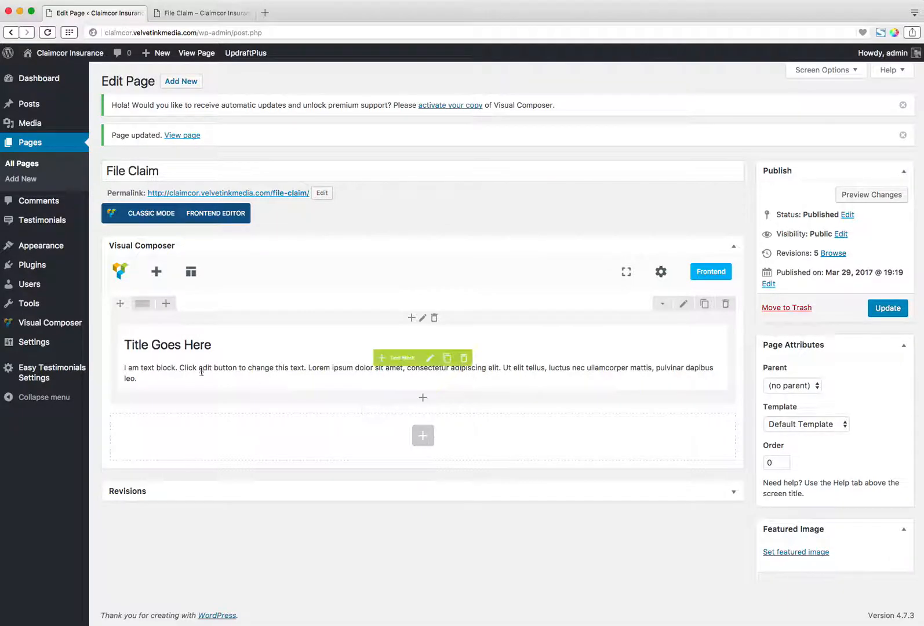
# Split the row into two-thirds and one-third columns and add a Single Image element to the empty narrow column.
pyautogui.moveTo(142, 304)
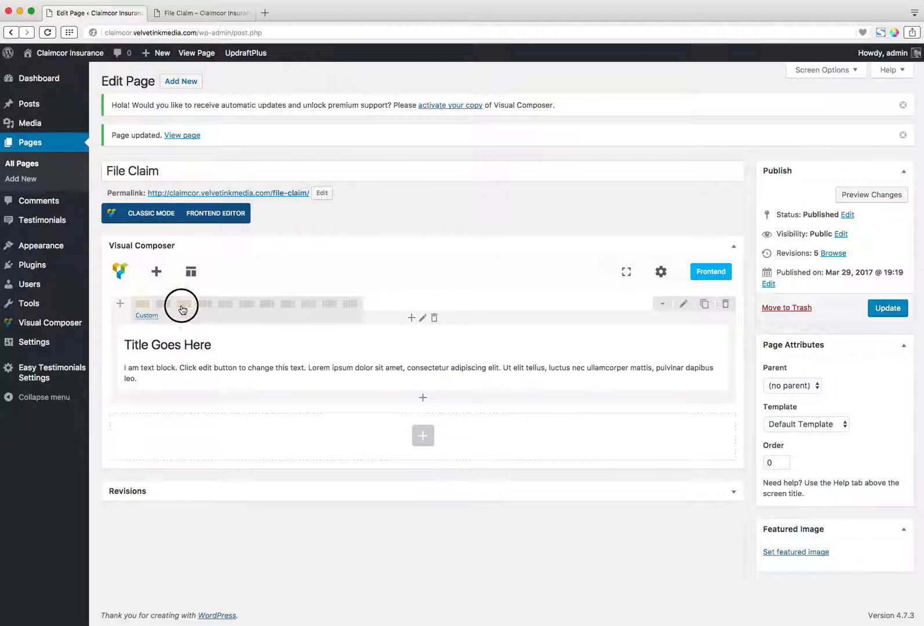
pyautogui.click(183, 309)
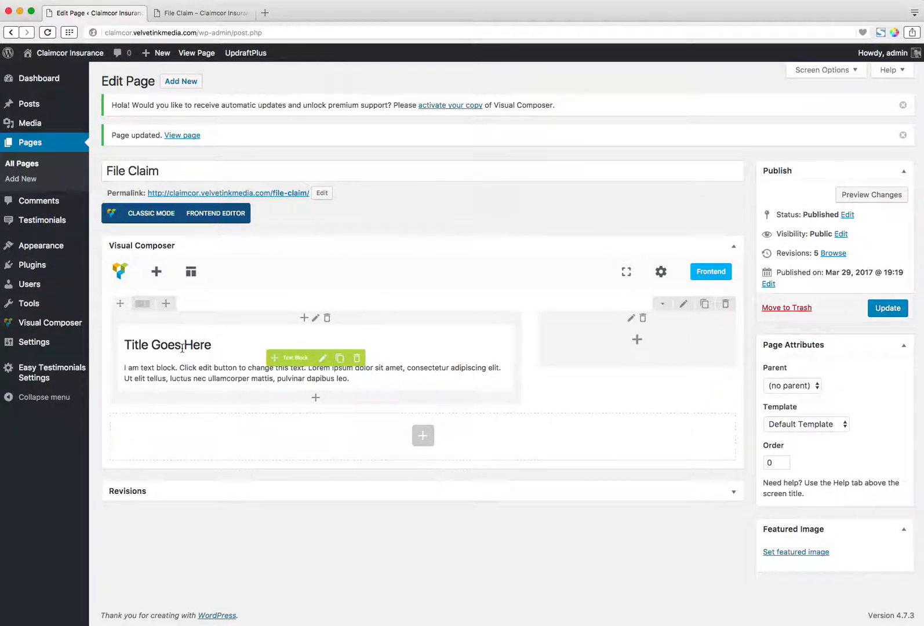
pyautogui.click(639, 342)
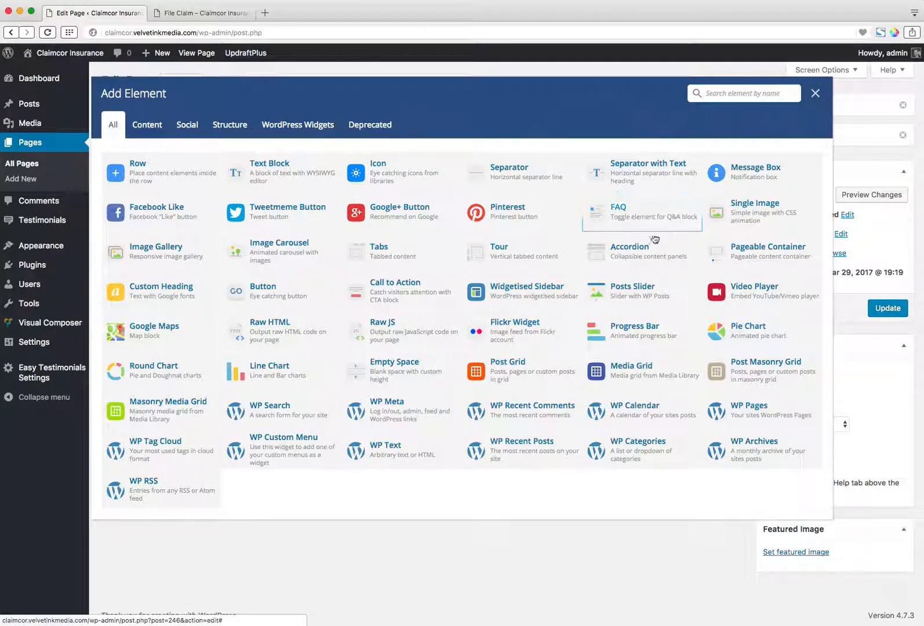
pyautogui.click(764, 213)
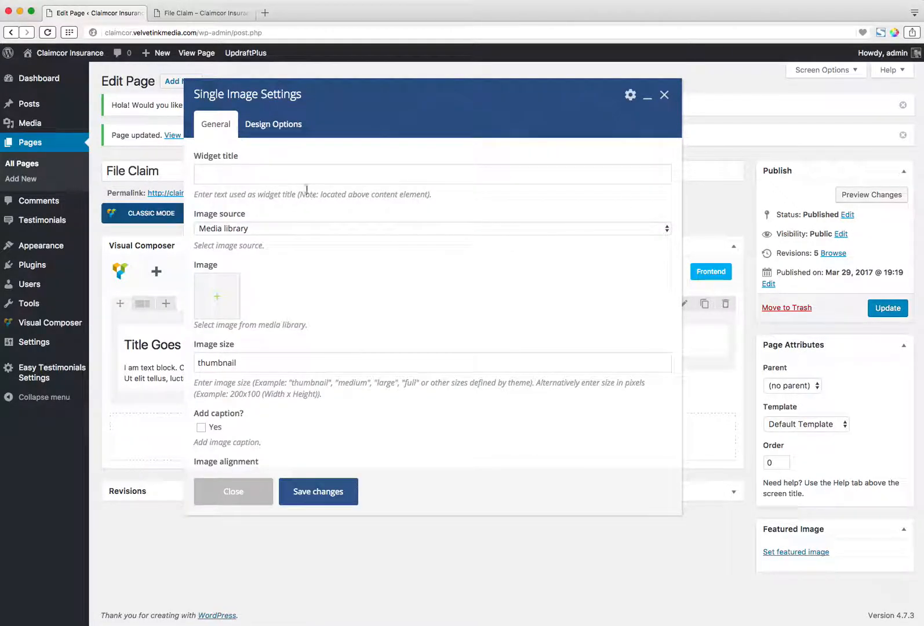
# Set careers.jpg from the media library as the picture of the Single Image element.
pyautogui.click(217, 296)
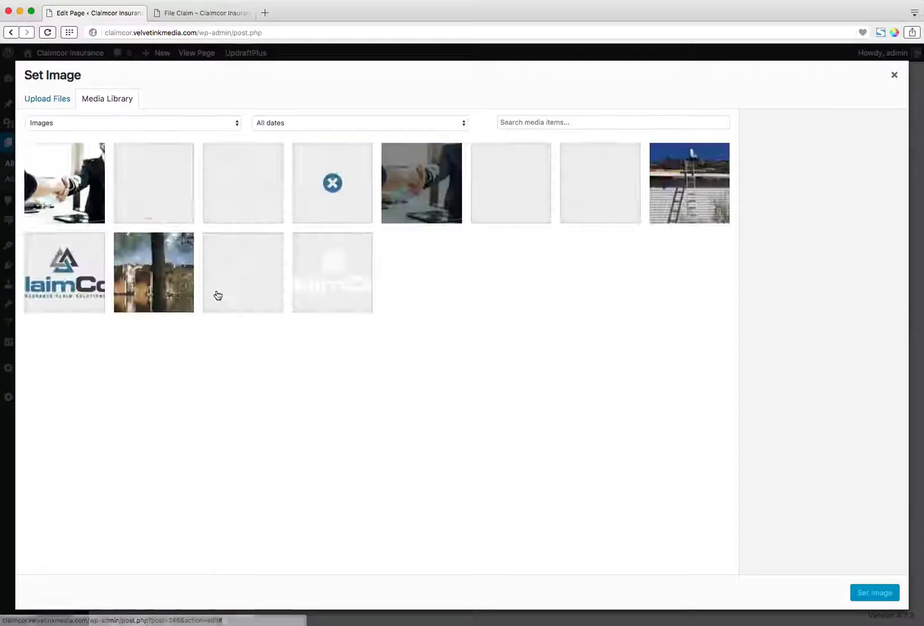
pyautogui.click(249, 189)
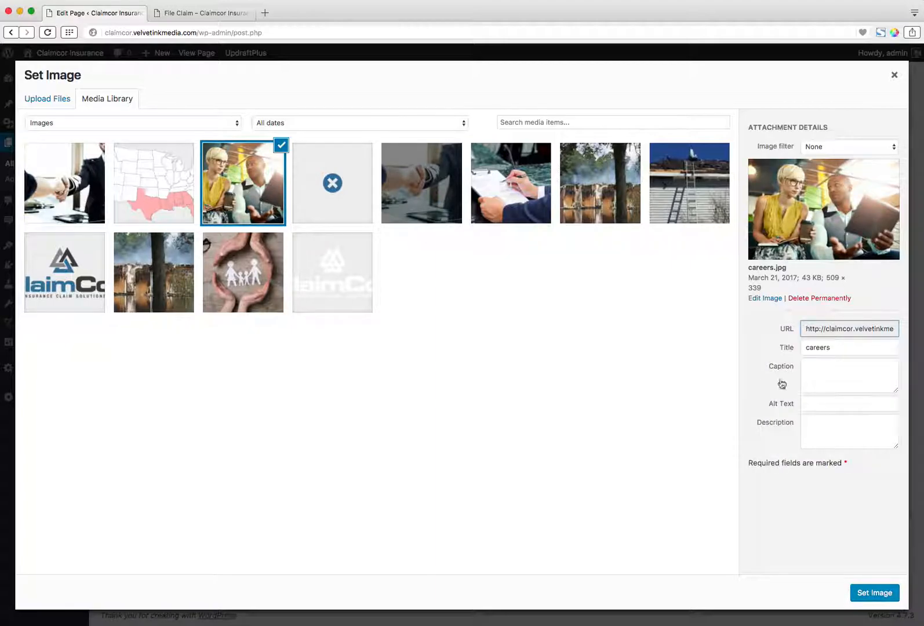
pyautogui.click(864, 597)
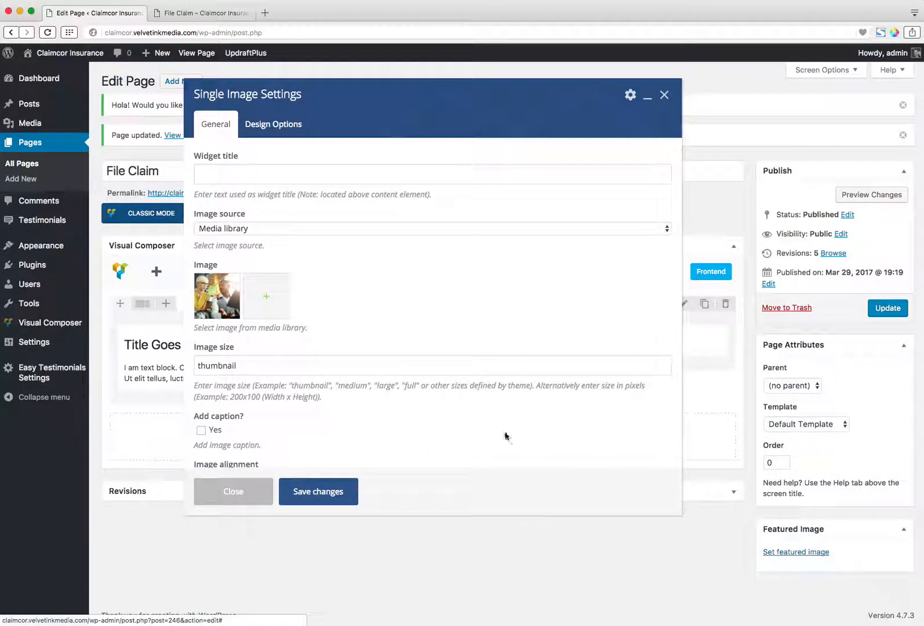
# Set the image size to "full" and save the Single Image settings.
pyautogui.scroll(-1, 334, 342)
pyautogui.doubleClick(238, 339)
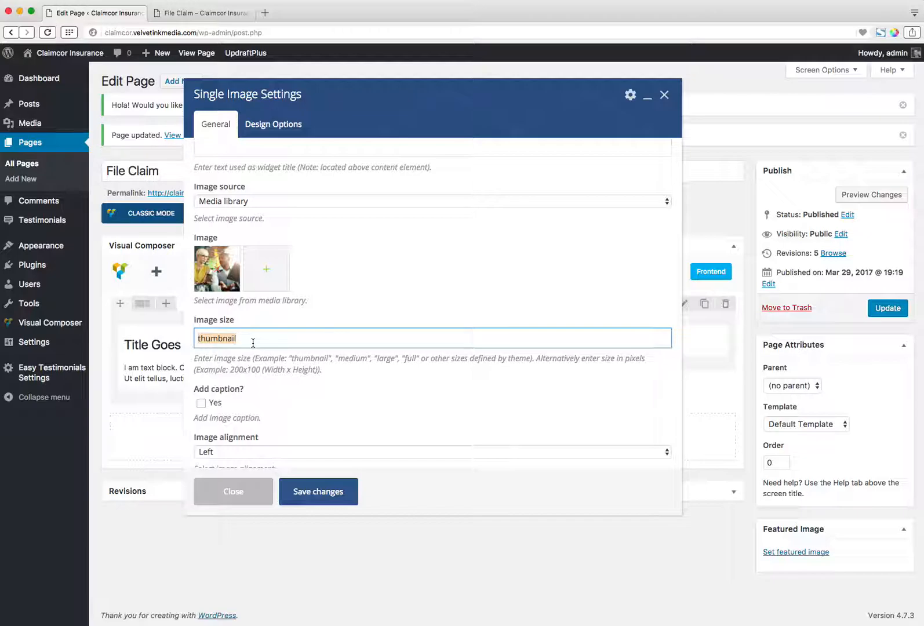
pyautogui.write('full')
pyautogui.scroll(-2, 392, 340)
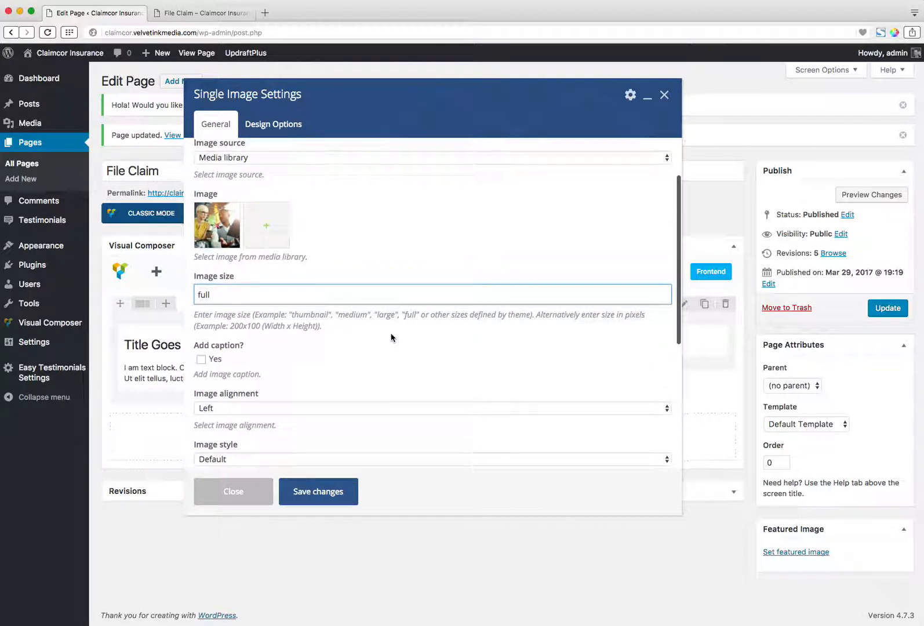
pyautogui.click(328, 498)
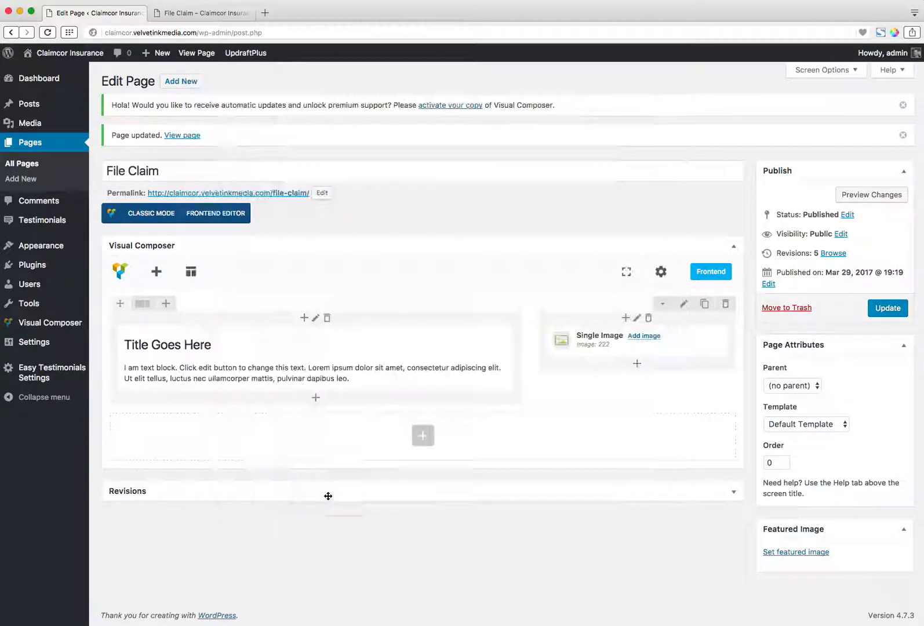
# Update the page, check the image column on the reloaded live File Claim page, and return to the page editor.
pyautogui.click(887, 309)
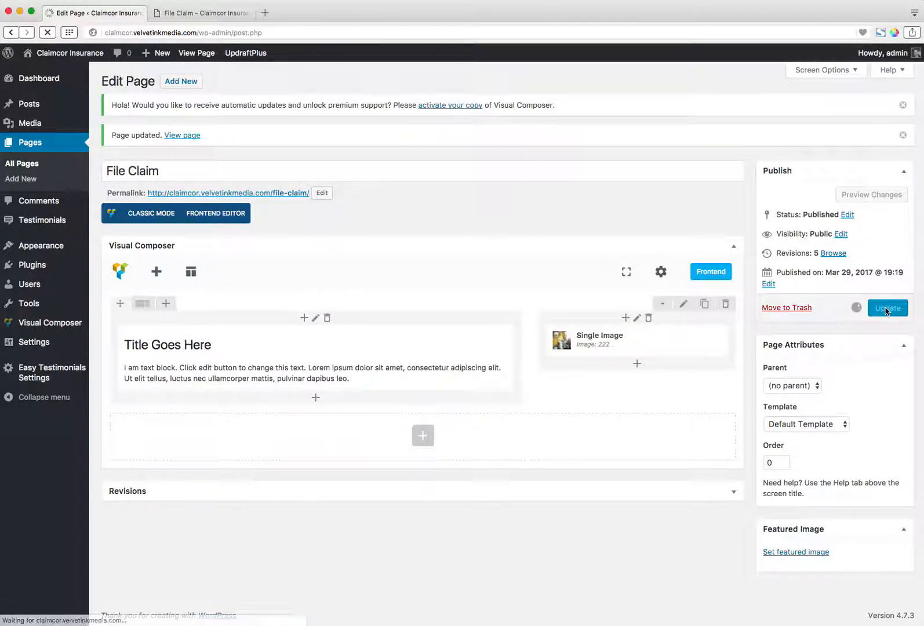
pyautogui.click(203, 13)
pyautogui.click(47, 32)
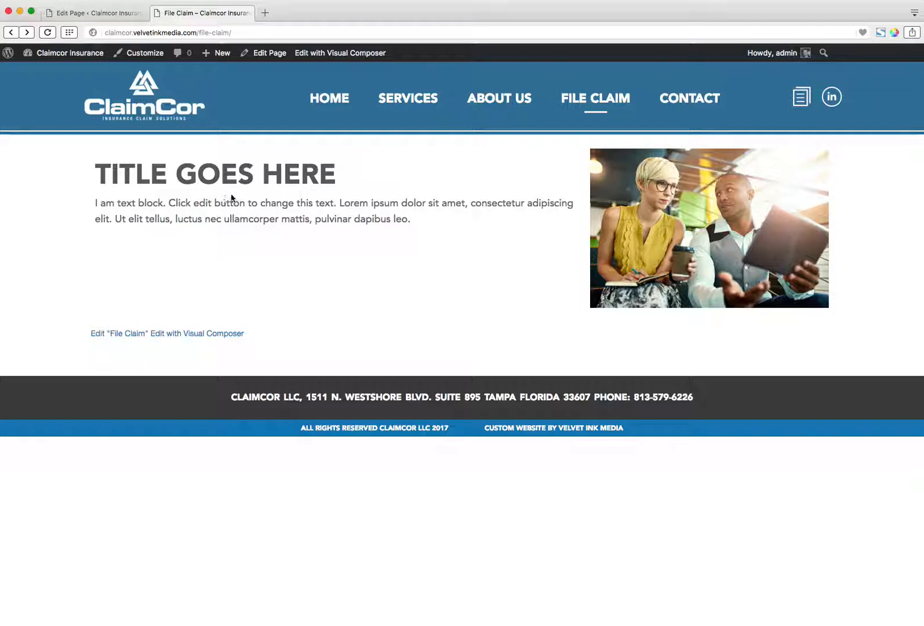
pyautogui.click(93, 12)
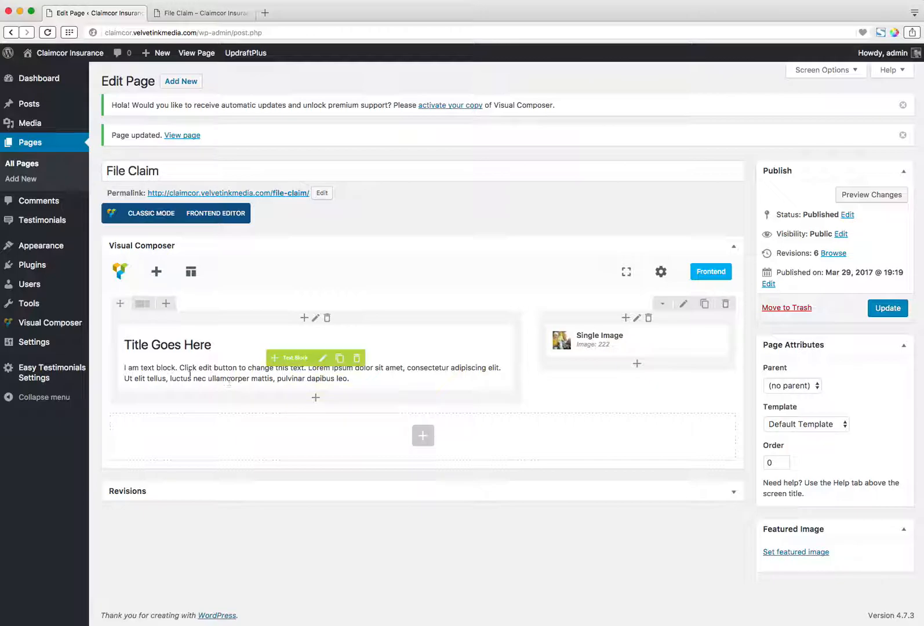
# Add a Button element below the text block in the wide column and set its text to "Button".
pyautogui.click(316, 399)
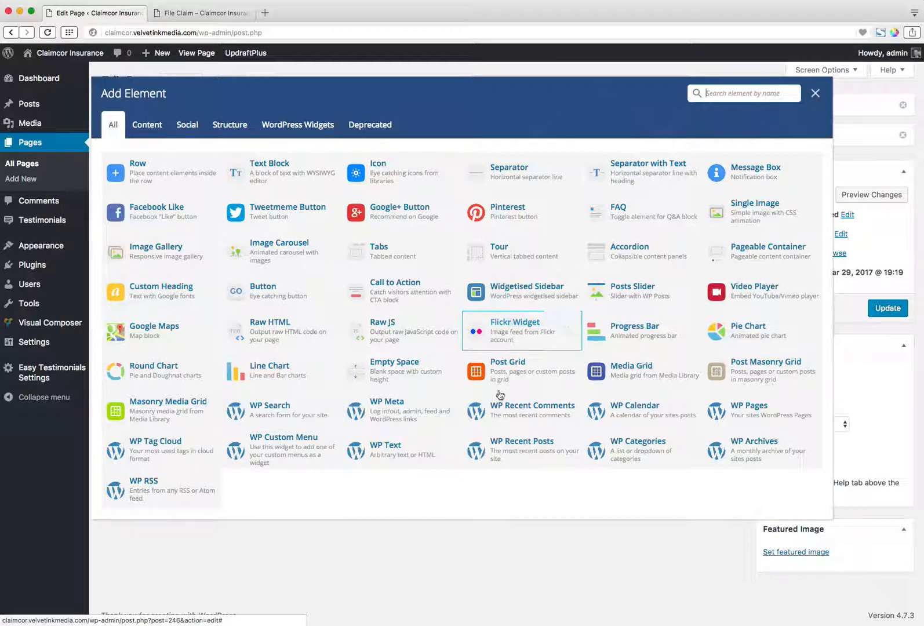
pyautogui.click(278, 296)
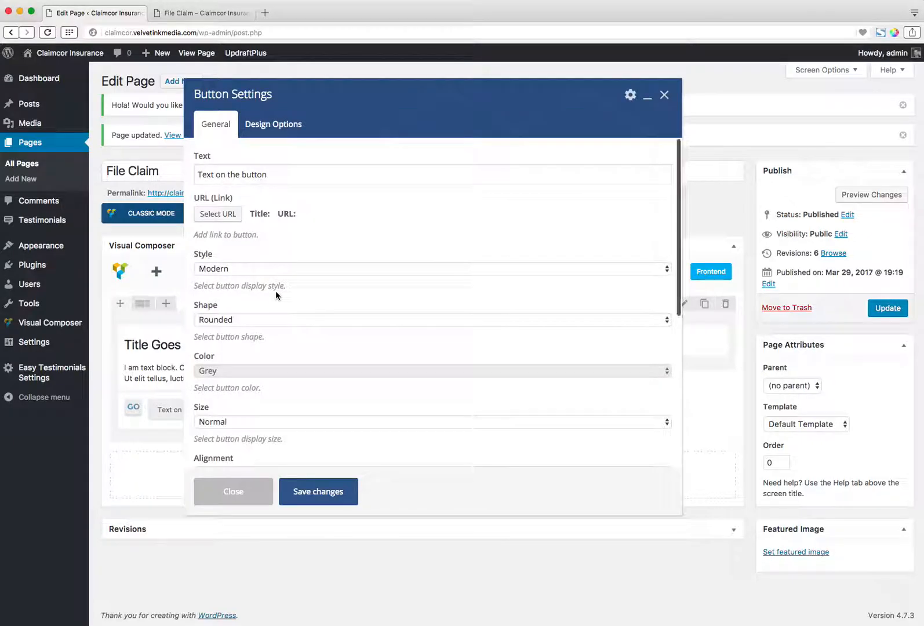
pyautogui.tripleClick(240, 173)
pyautogui.write('B')
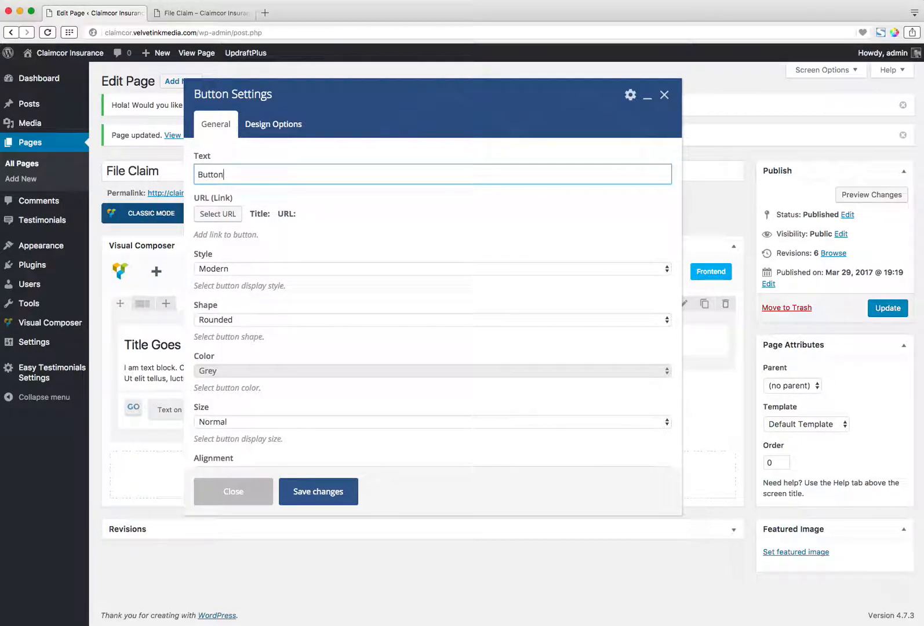
# Link the button to the site's existing Contact page.
pyautogui.click(226, 214)
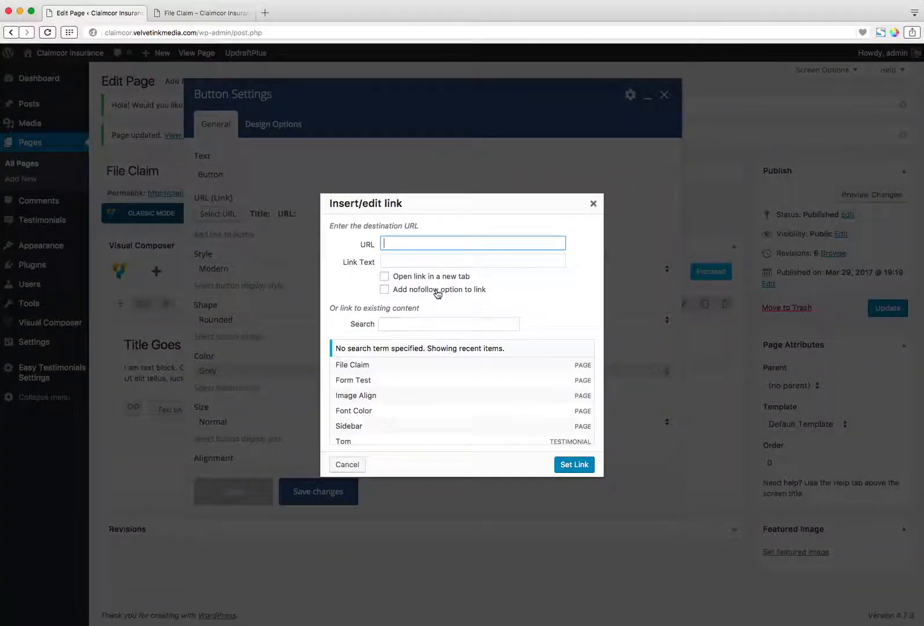
pyautogui.scroll(-5, 486, 410)
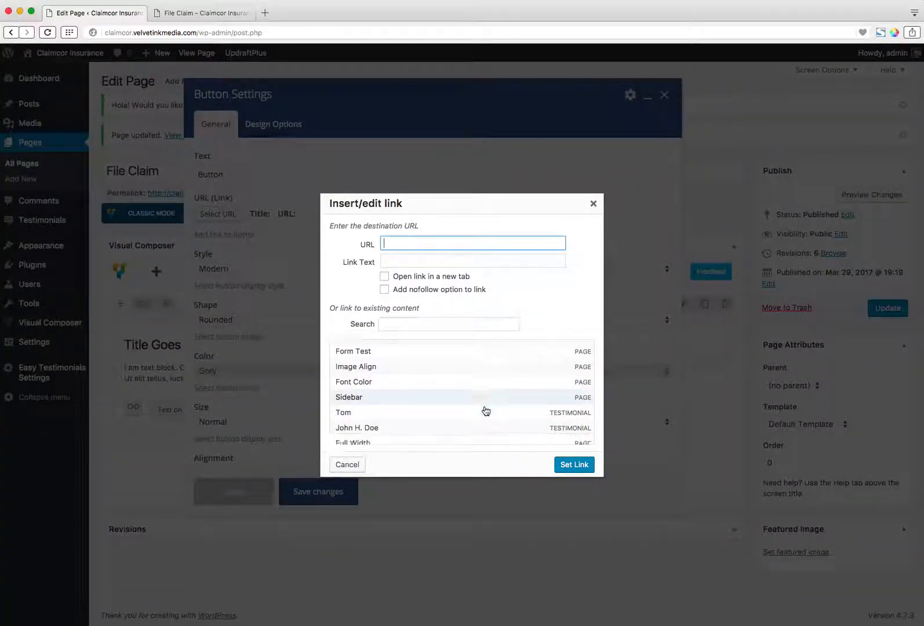
pyautogui.click(551, 435)
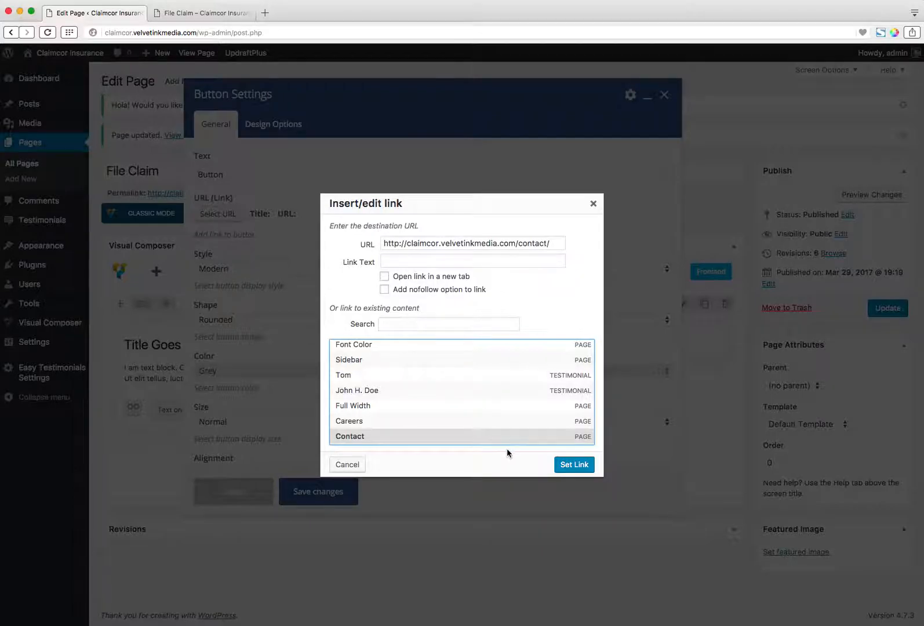
pyautogui.click(571, 464)
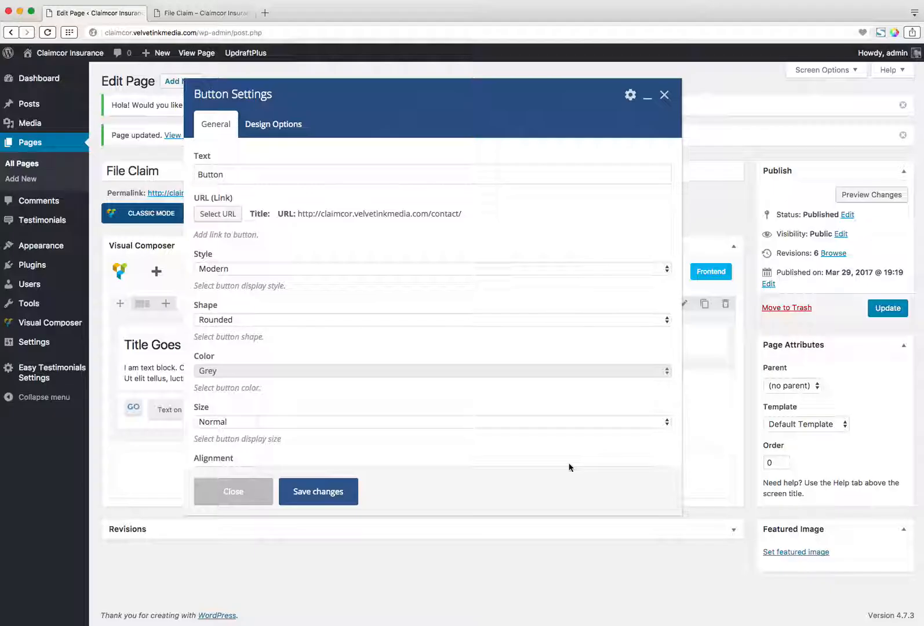
# Set the button's color to Classic Blue, keep the Modern style, and save the button settings.
pyautogui.click(296, 371)
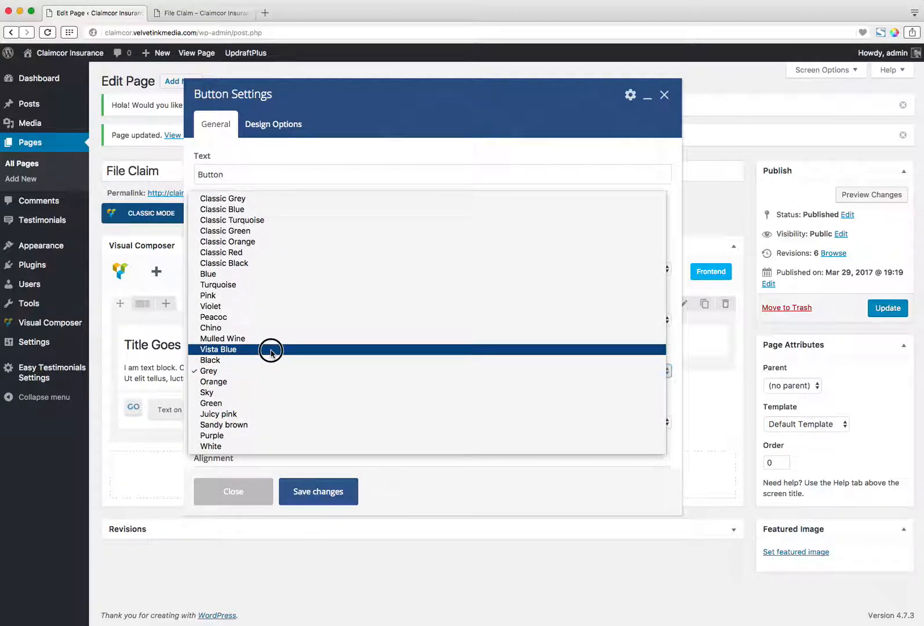
pyautogui.click(237, 209)
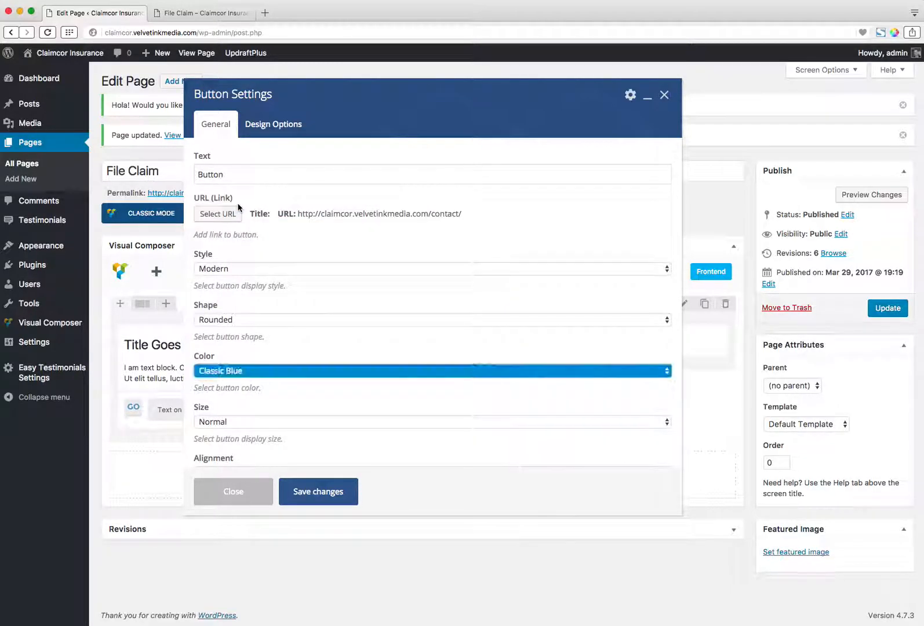
pyautogui.scroll(-2, 333, 326)
pyautogui.scroll(2, 326, 321)
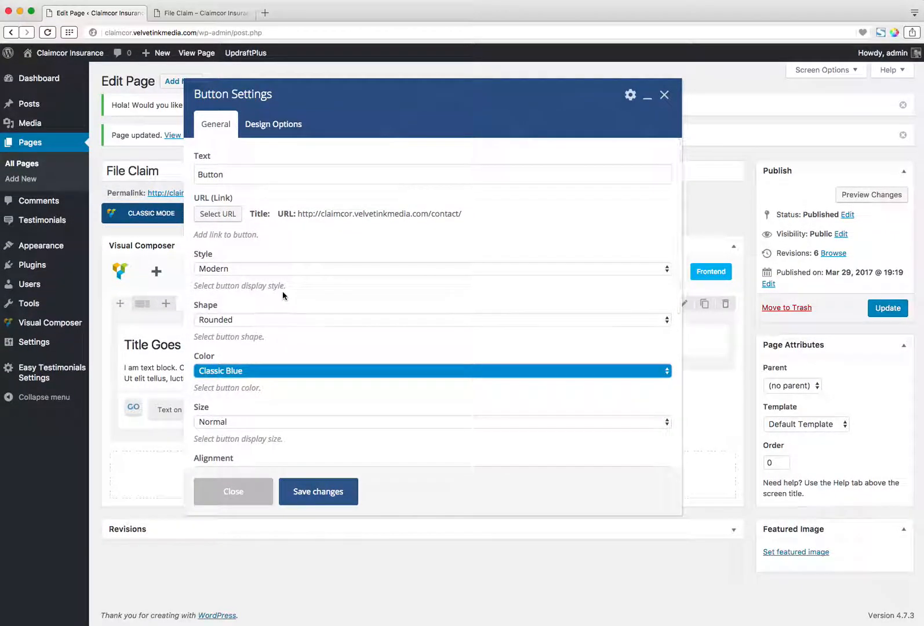
pyautogui.click(280, 269)
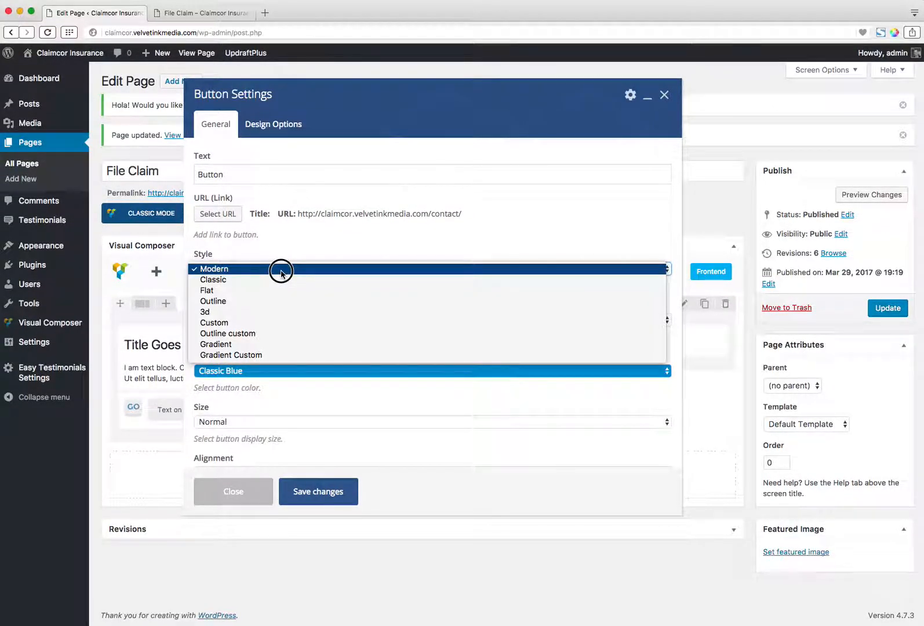
pyautogui.click(280, 269)
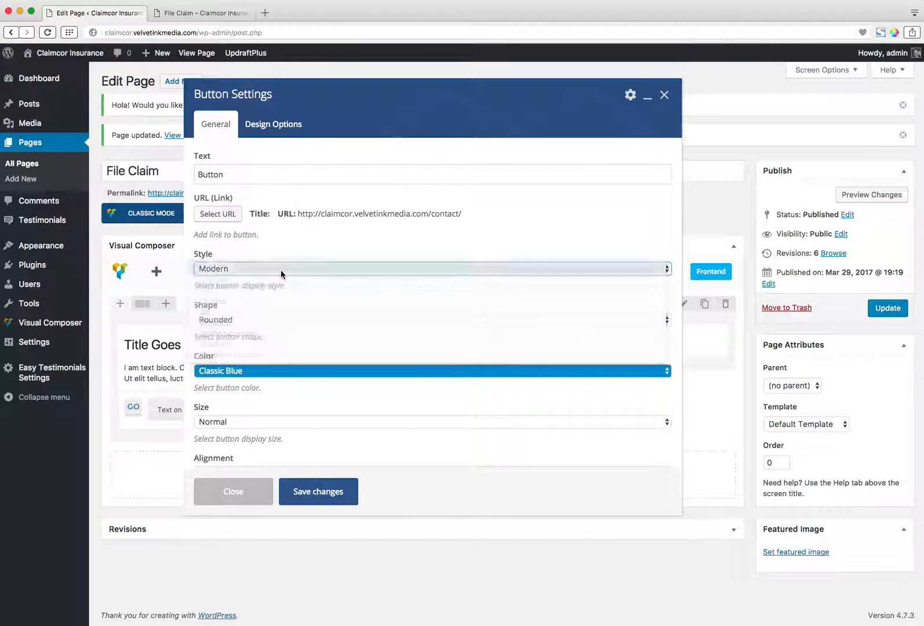
pyautogui.click(335, 494)
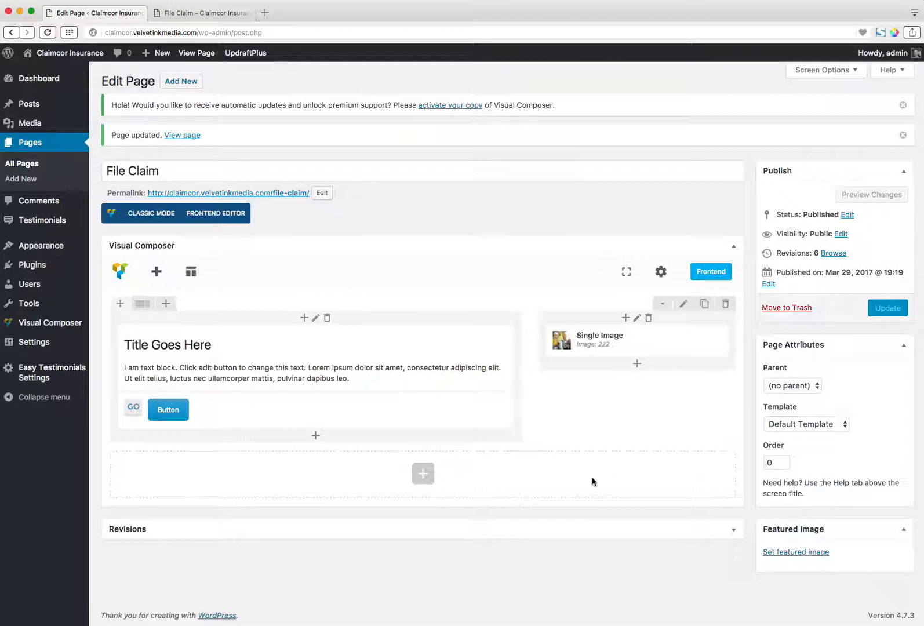
# Update the page and reload the live File Claim page to check the new button.
pyautogui.click(886, 313)
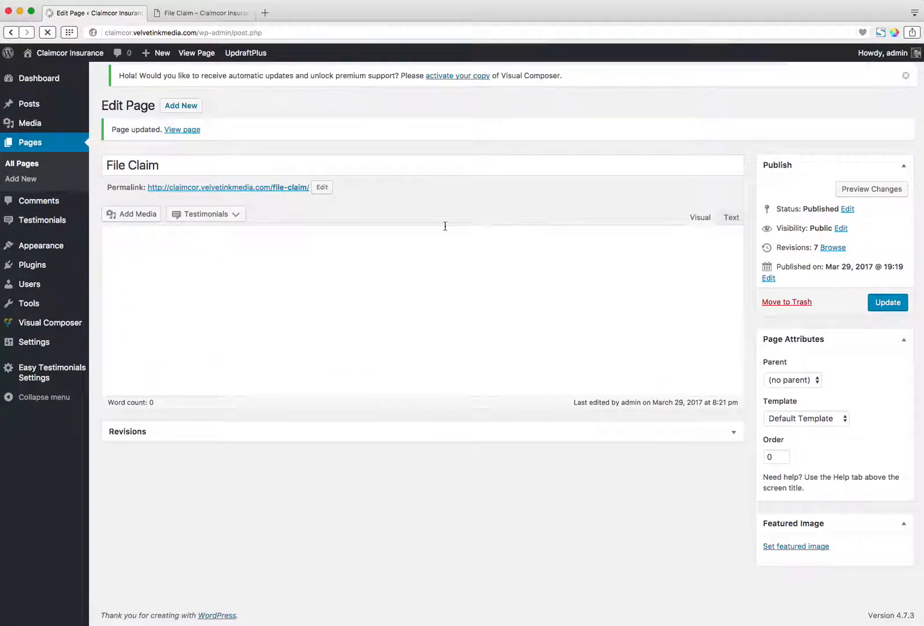
pyautogui.click(214, 12)
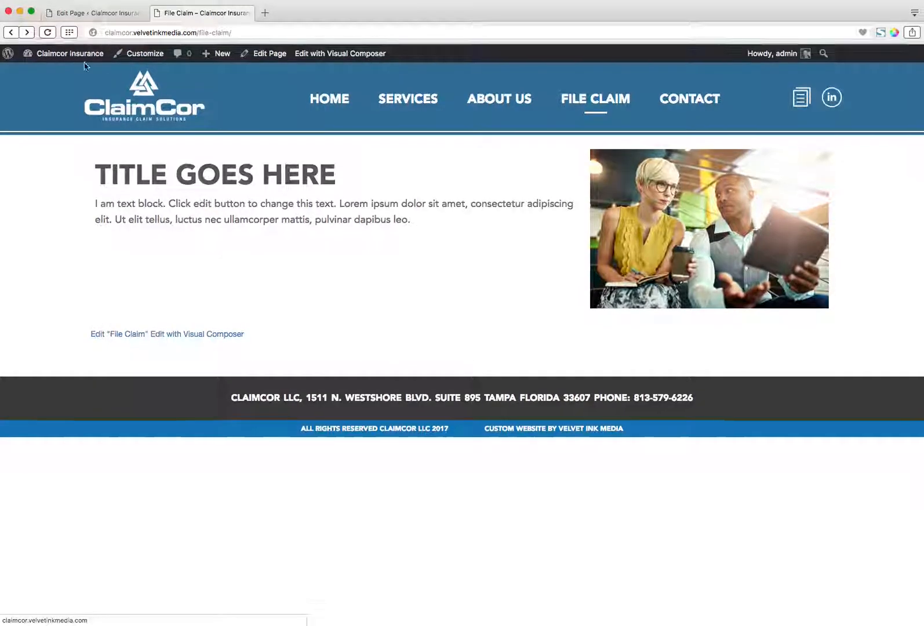
pyautogui.click(48, 32)
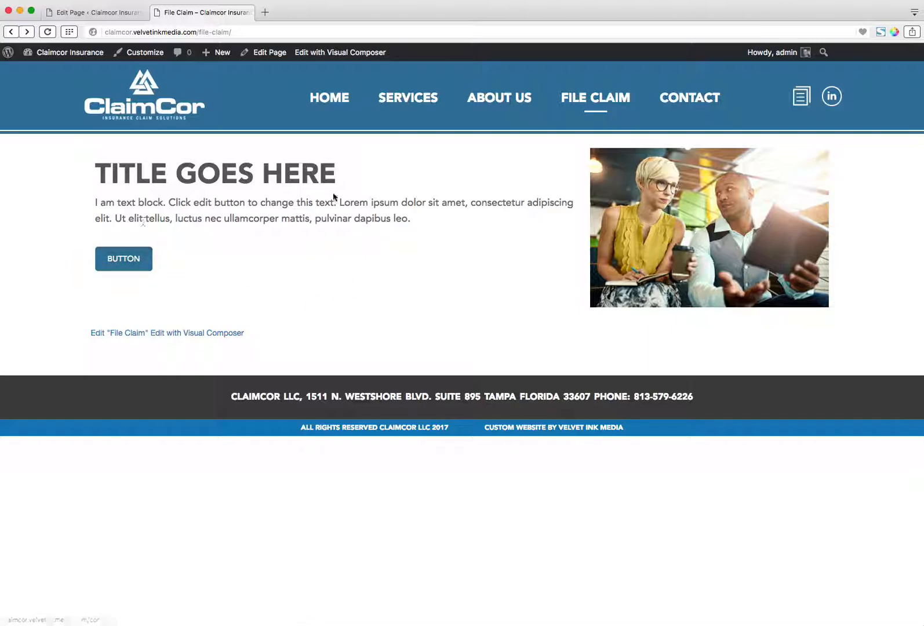
# Look through the live Home, Services and About Us pages to examine the site's existing layout and button style.
pyautogui.click(336, 102)
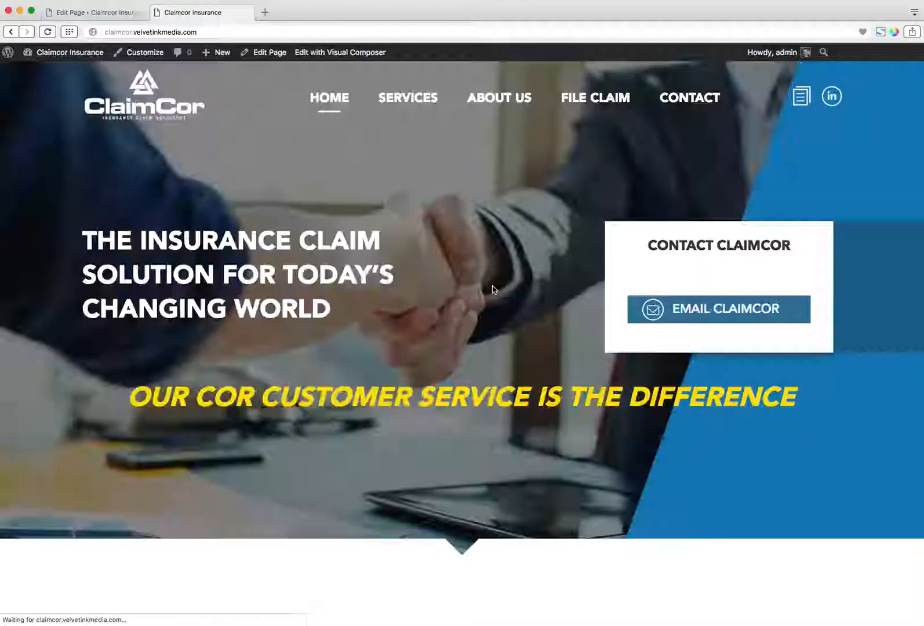
pyautogui.scroll(-8, 490, 300)
pyautogui.scroll(8, 488, 309)
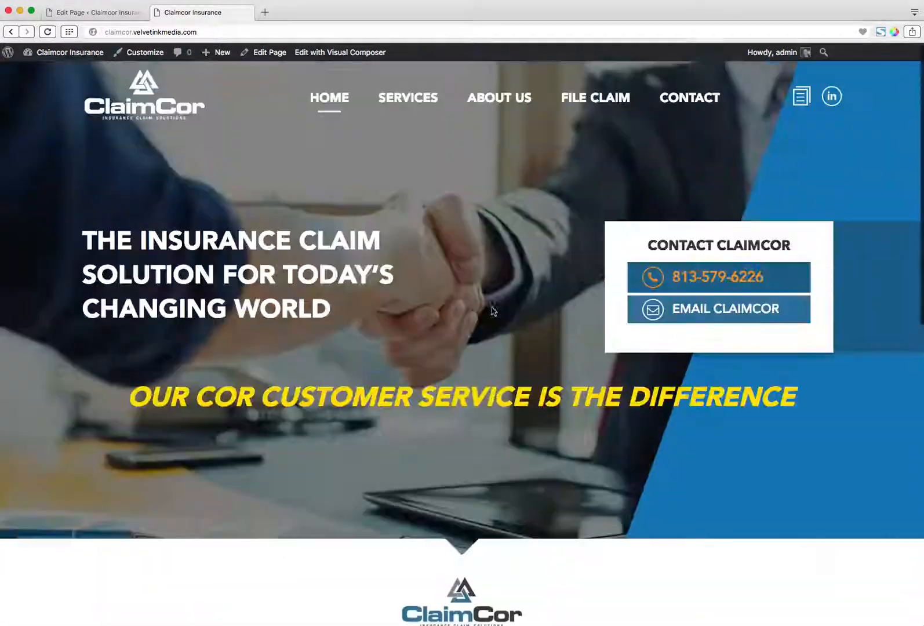
pyautogui.click(399, 101)
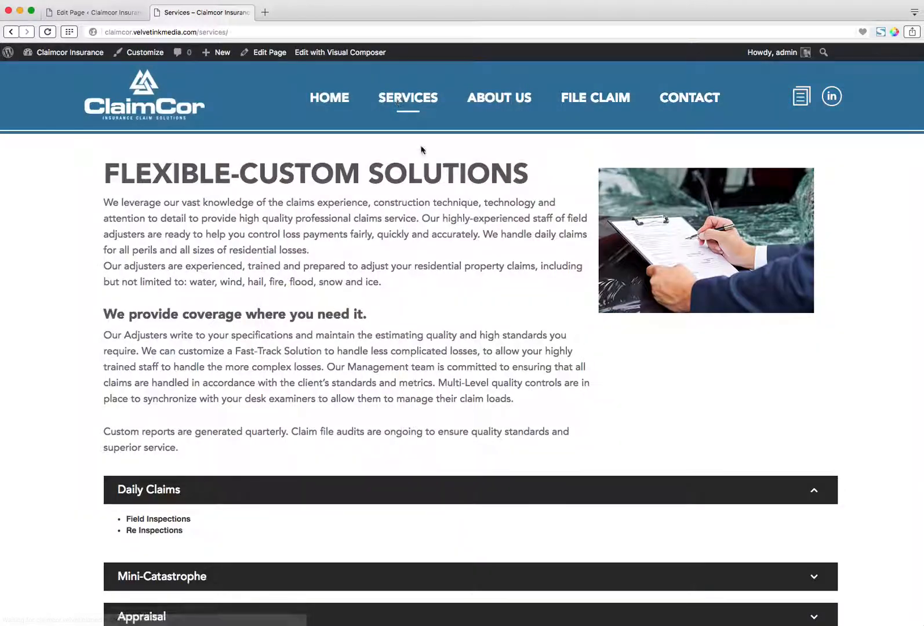
pyautogui.scroll(-3, 423, 173)
pyautogui.scroll(3, 426, 188)
pyautogui.click(507, 107)
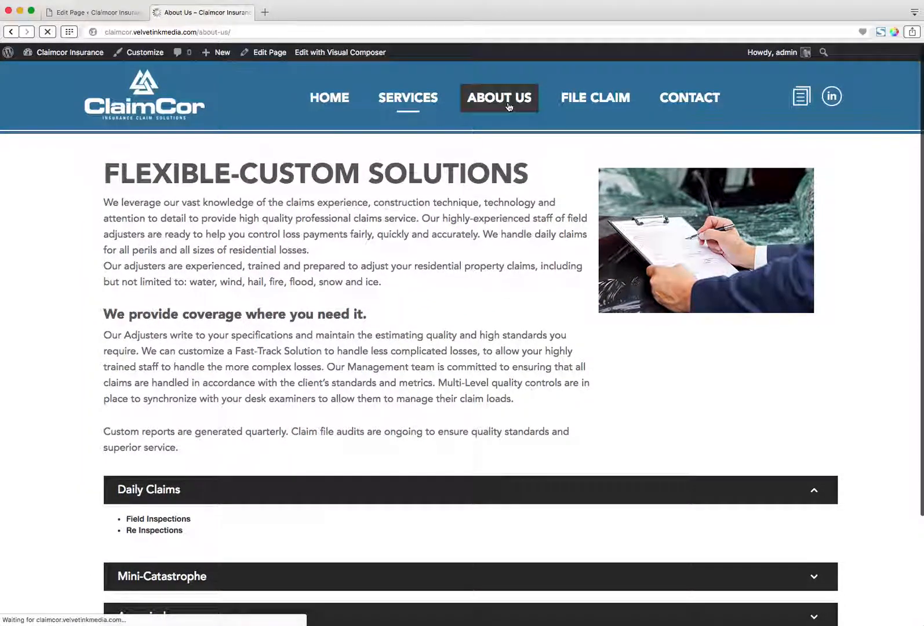
pyautogui.scroll(-5, 504, 110)
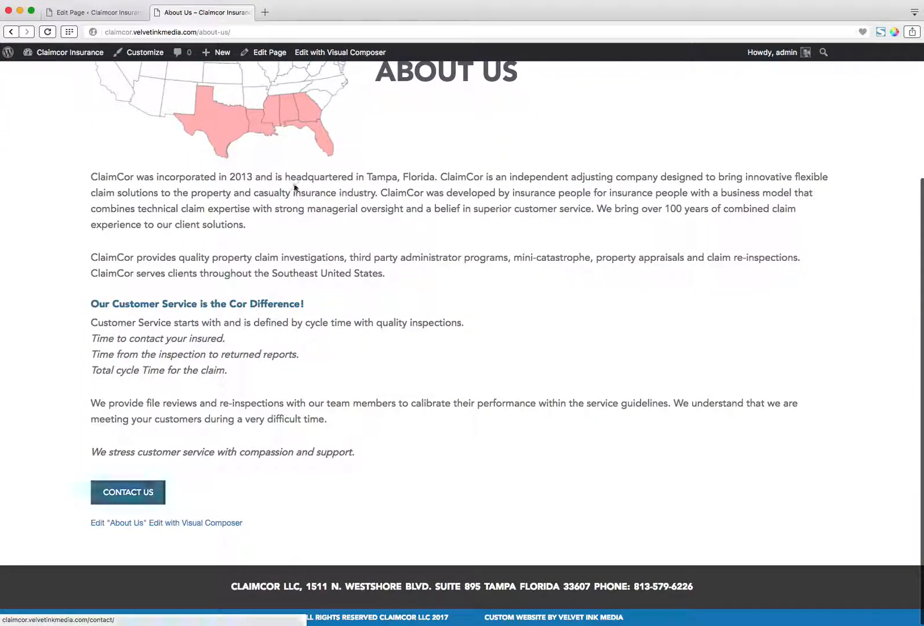
# Open the About Us page for editing, examine the Contact Us button's settings, and close them without saving.
pyautogui.click(268, 52)
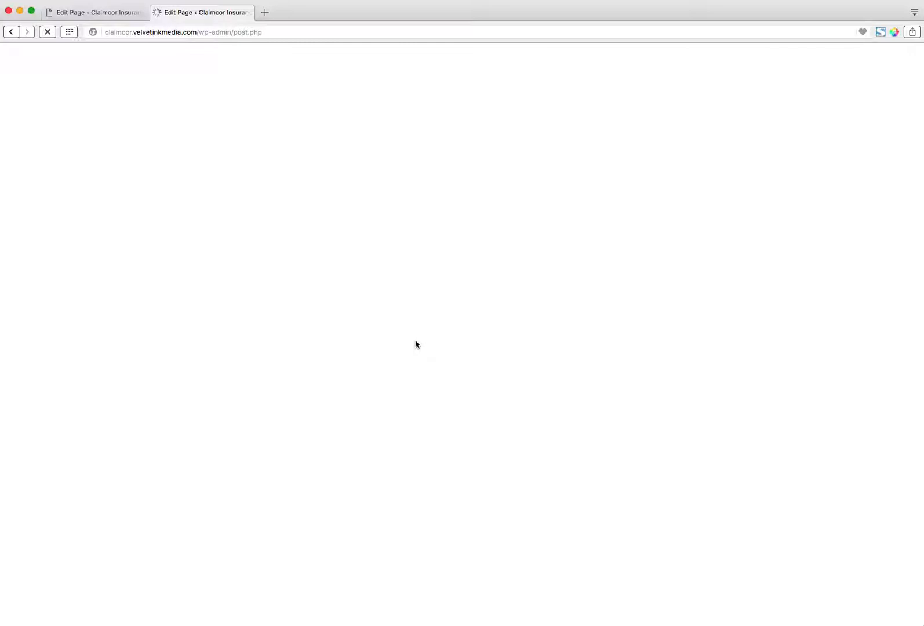
pyautogui.click(47, 36)
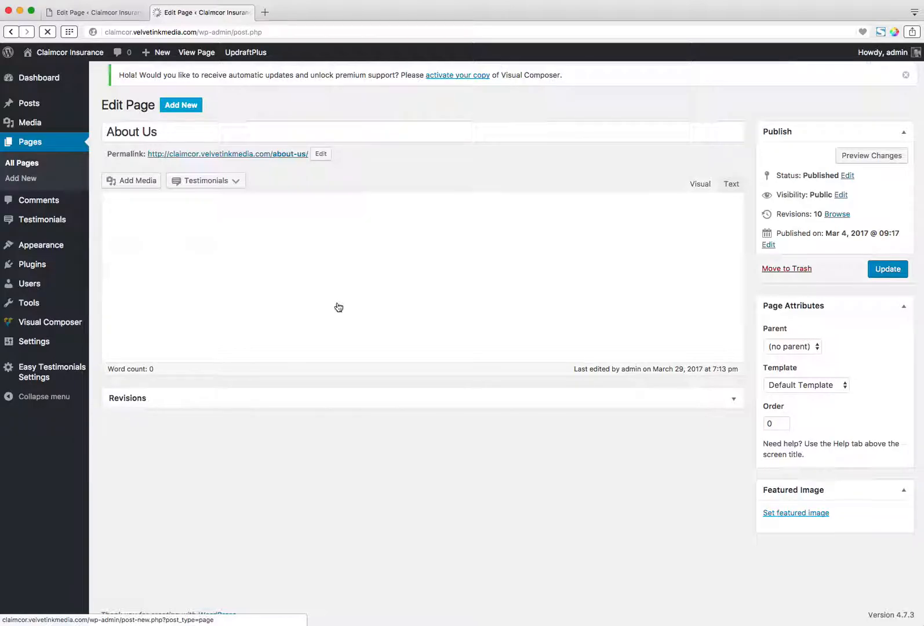
pyautogui.scroll(-1, 341, 308)
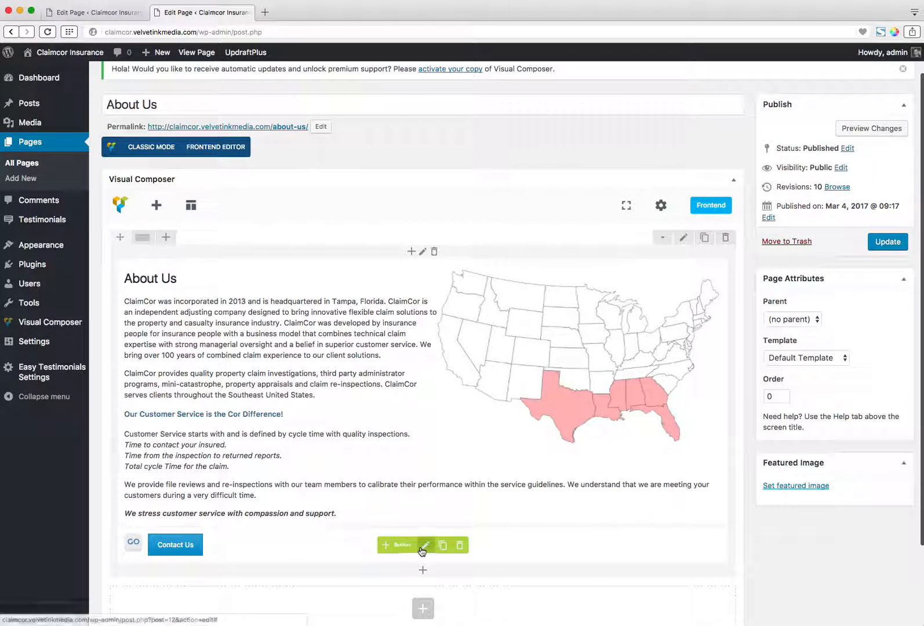
pyautogui.click(424, 548)
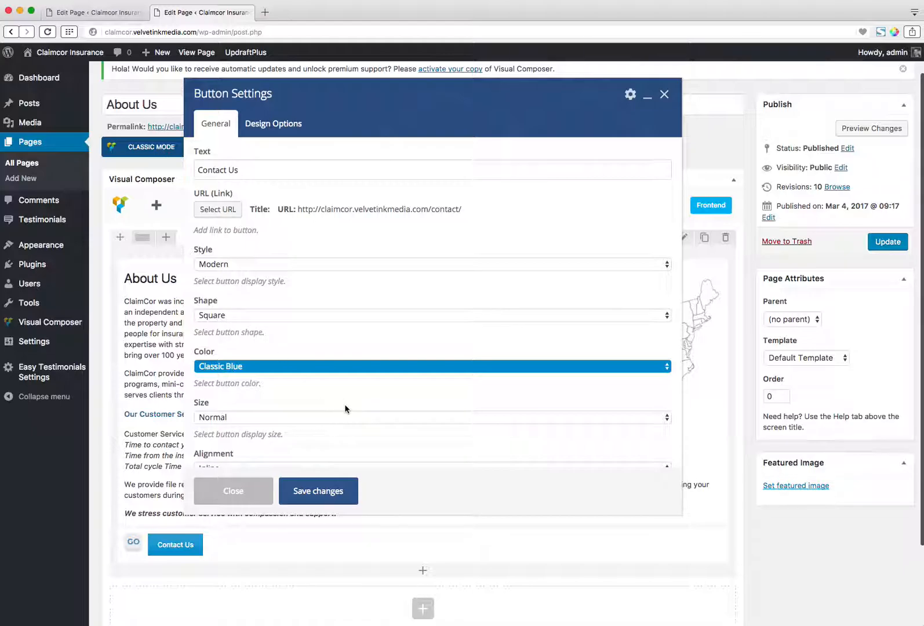
pyautogui.scroll(-1, 322, 392)
pyautogui.click(241, 489)
# Go back through the browsing history to the live File Claim page.
pyautogui.click(11, 31)
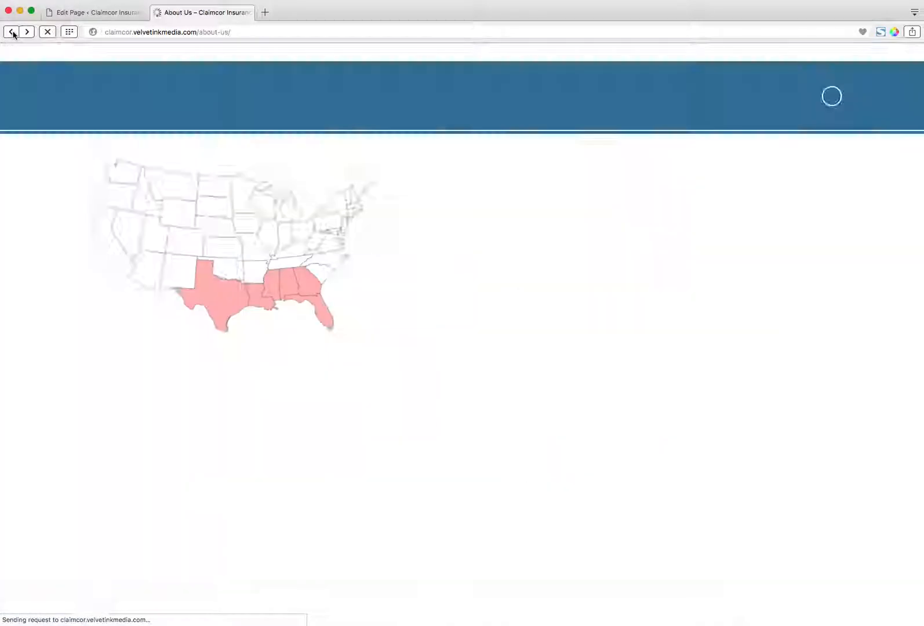
pyautogui.click(11, 32)
pyautogui.click(11, 31)
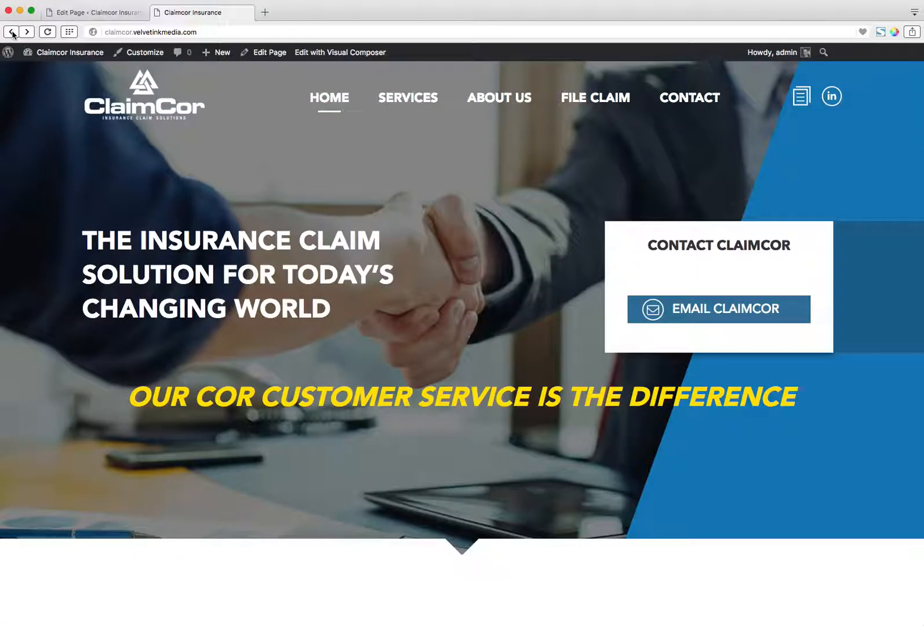
pyautogui.click(11, 31)
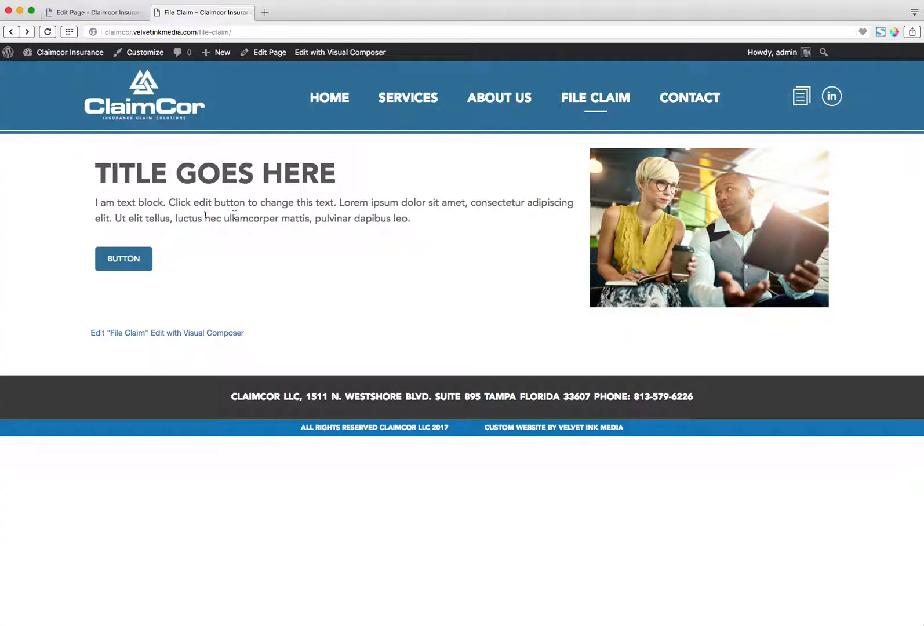
# Set the File Claim page button's shape to Square, save the settings, update the page, and return to the live page.
pyautogui.click(97, 12)
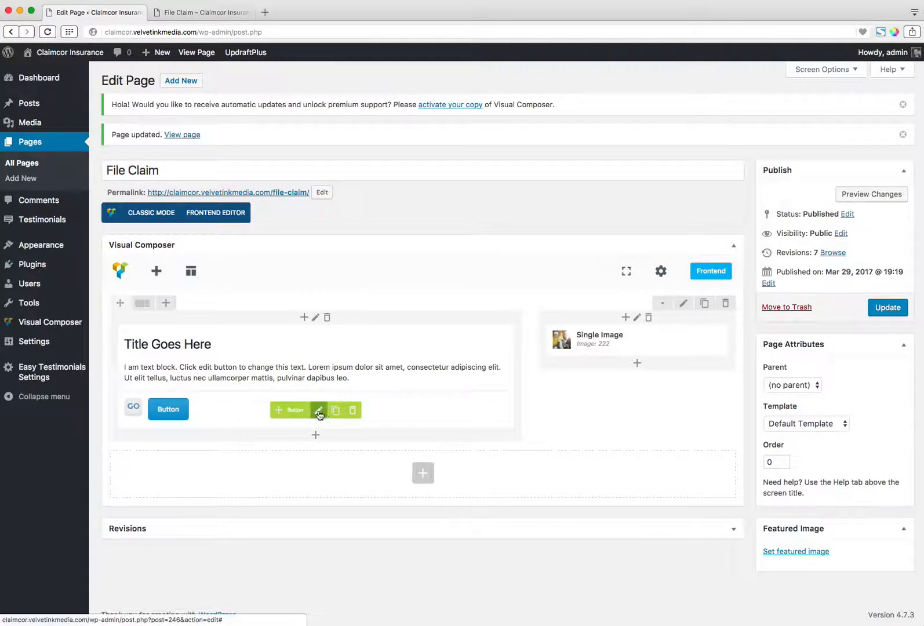
pyautogui.click(318, 411)
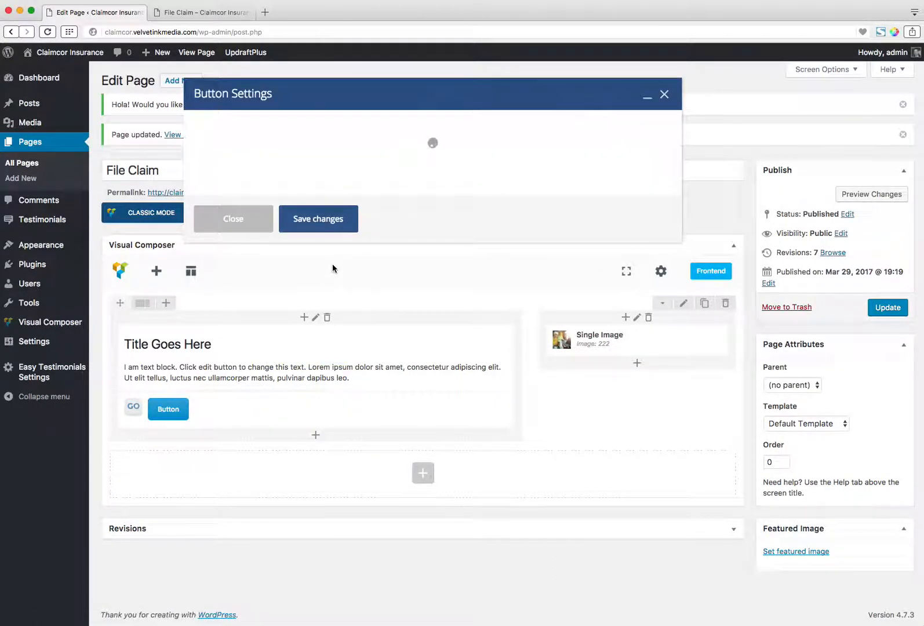
pyautogui.click(243, 319)
pyautogui.click(359, 409)
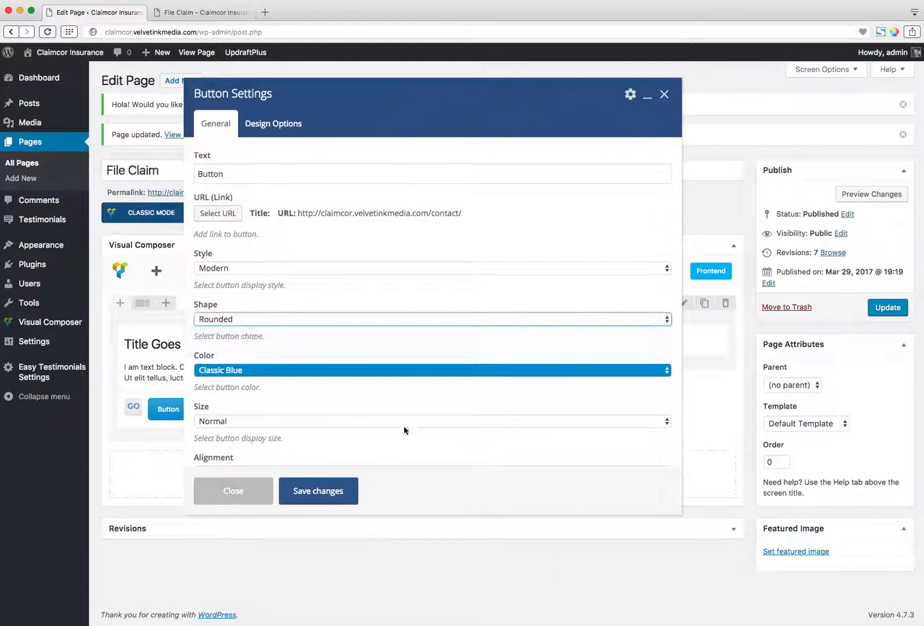
pyautogui.click(347, 491)
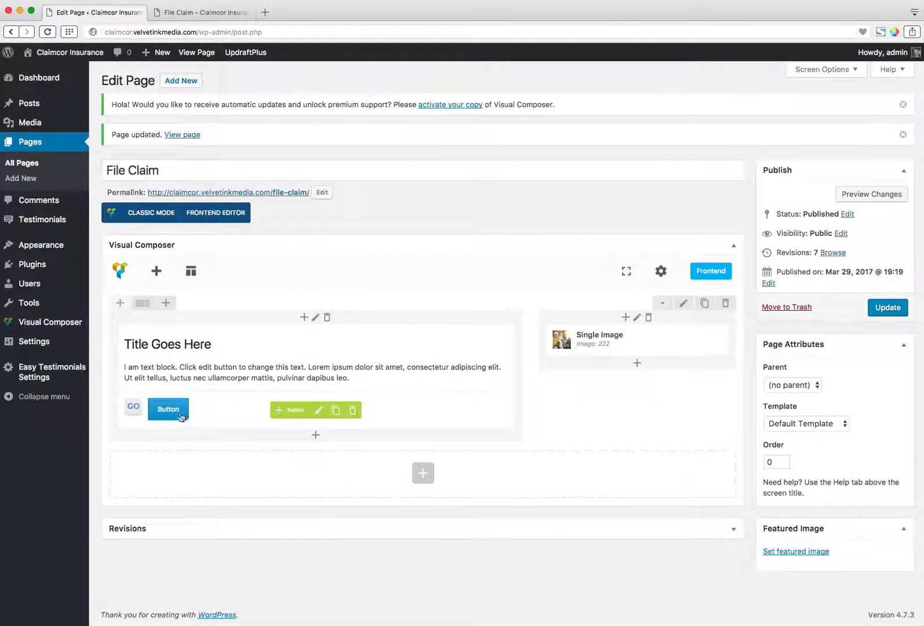
pyautogui.click(221, 12)
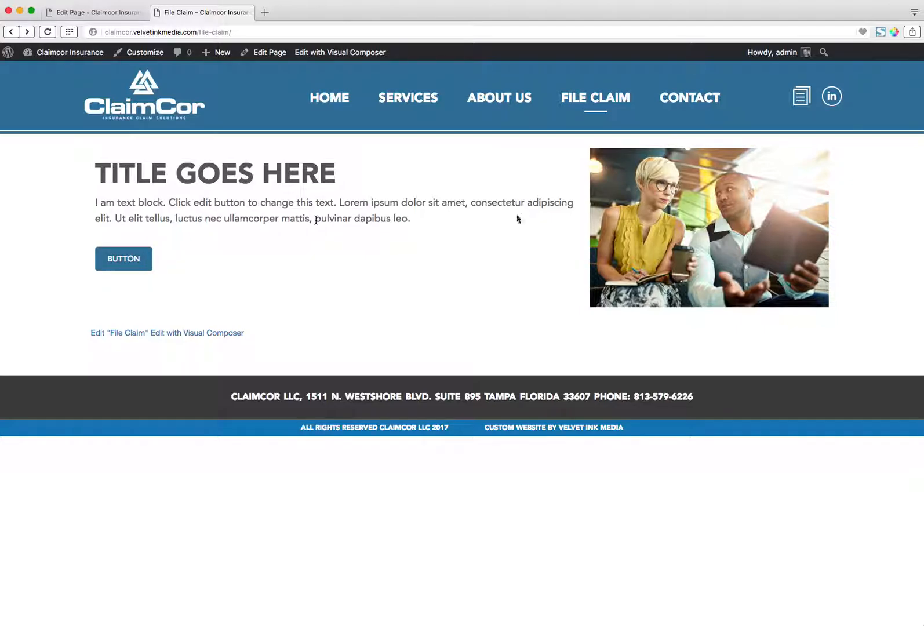
# Add a row below the existing one in the File Claim editor, nest an inner row in it, and split that into three equal columns.
pyautogui.click(116, 13)
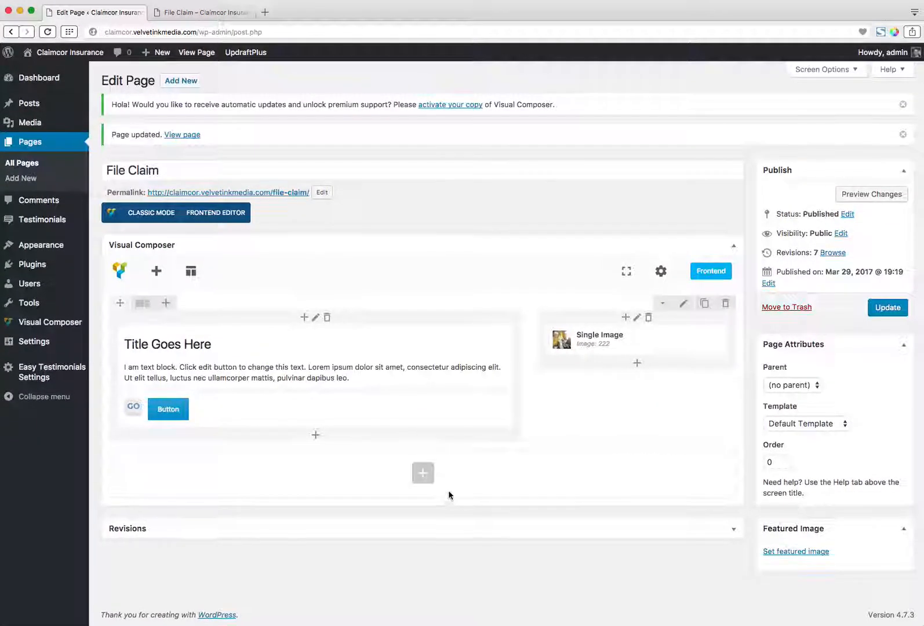
pyautogui.click(420, 478)
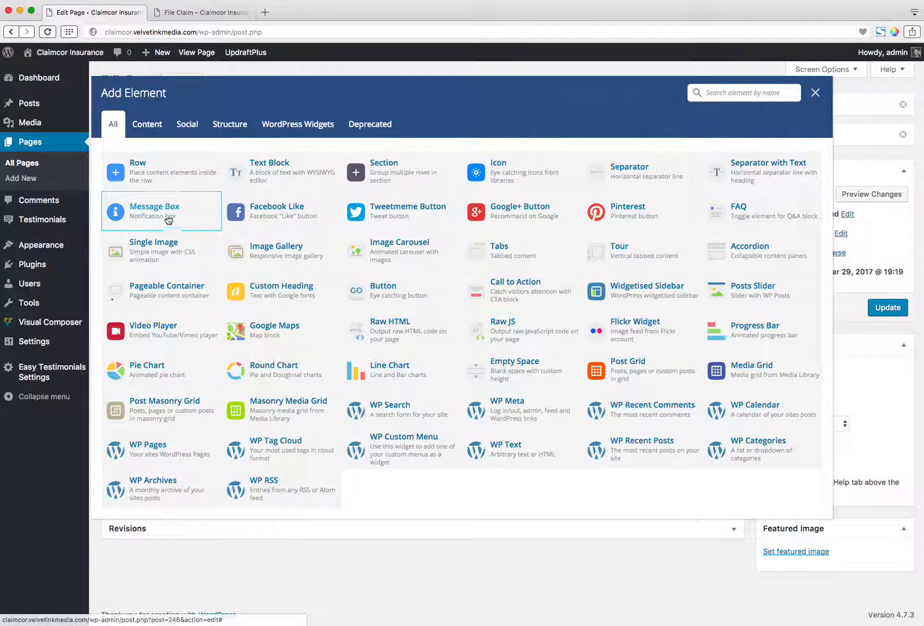
pyautogui.click(161, 166)
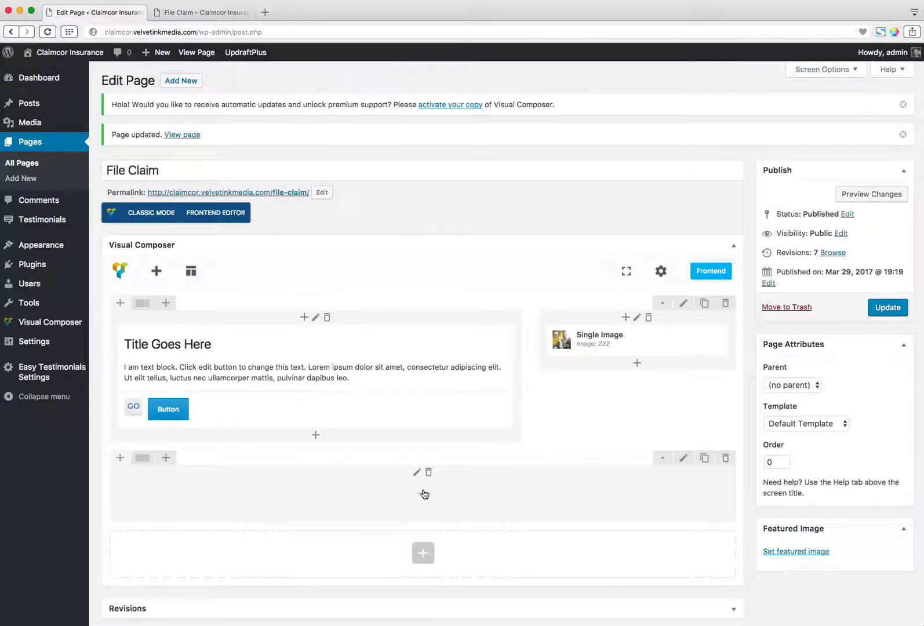
pyautogui.click(424, 493)
pyautogui.click(145, 165)
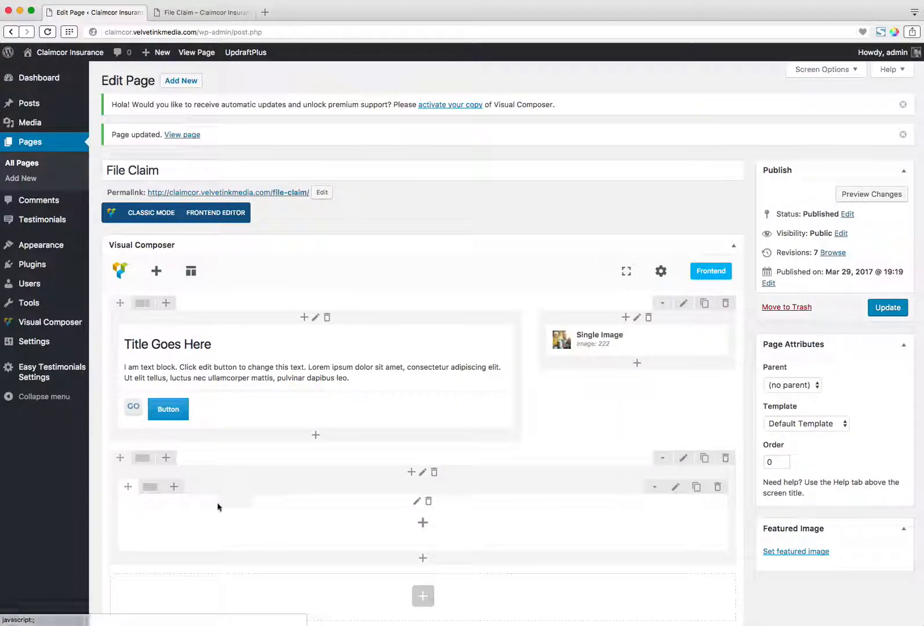
pyautogui.moveTo(154, 493)
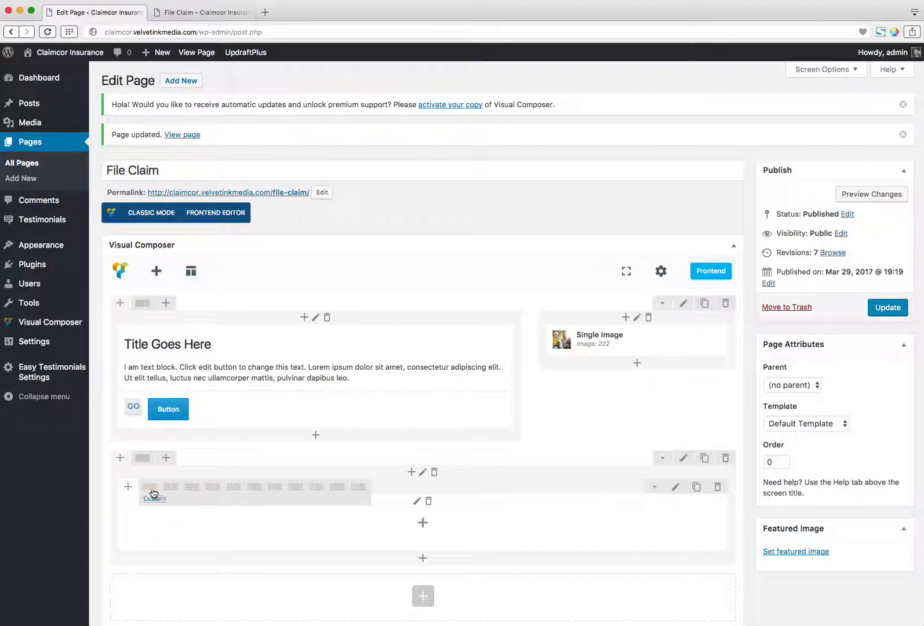
pyautogui.click(210, 491)
# Duplicate the existing single image and place one copy in each of the three inner columns.
pyautogui.scroll(-3, 207, 543)
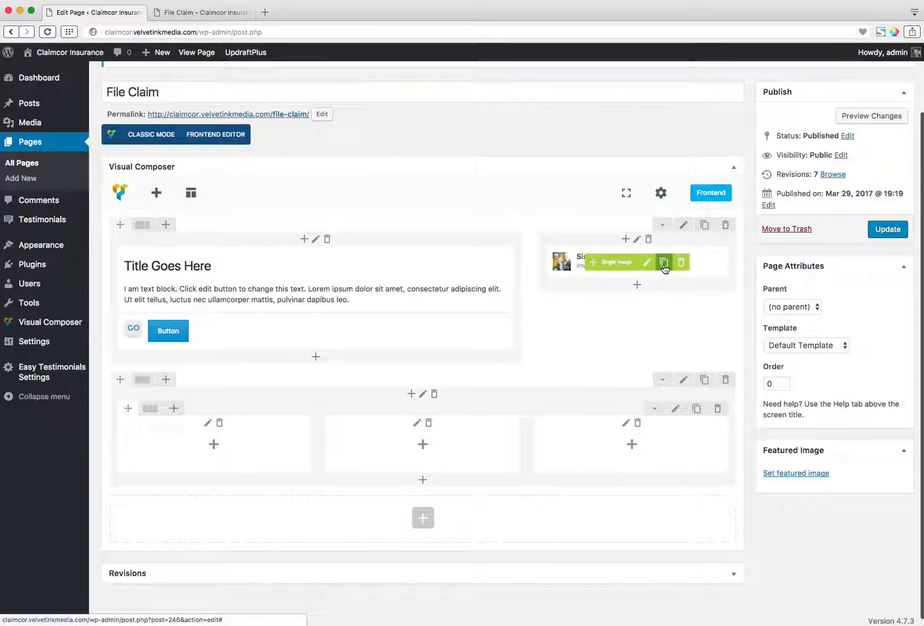
pyautogui.click(664, 264)
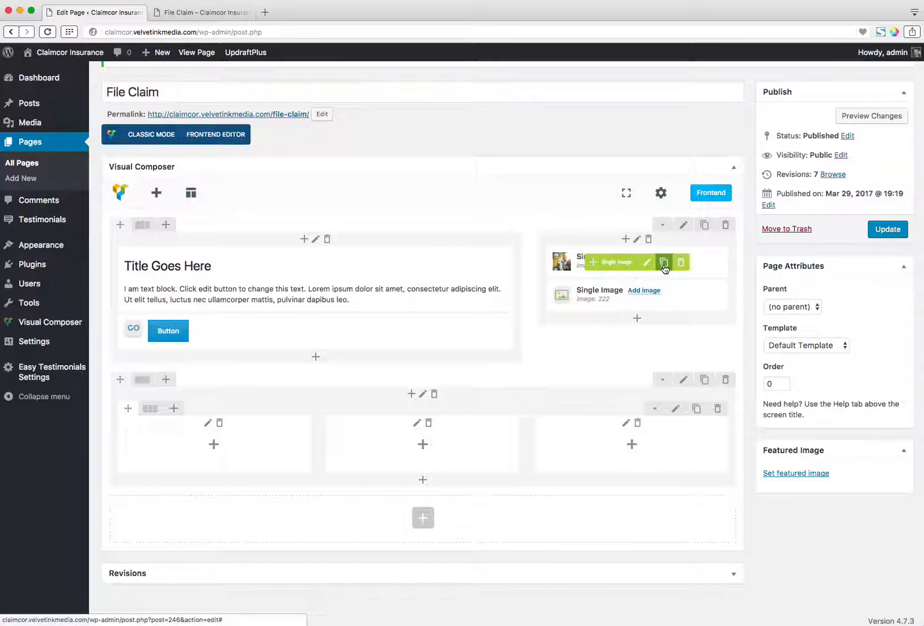
pyautogui.click(664, 265)
pyautogui.moveTo(597, 294)
pyautogui.mouseDown()
pyautogui.moveTo(605, 302)
pyautogui.moveTo(597, 478)
pyautogui.moveTo(602, 451)
pyautogui.mouseUp()
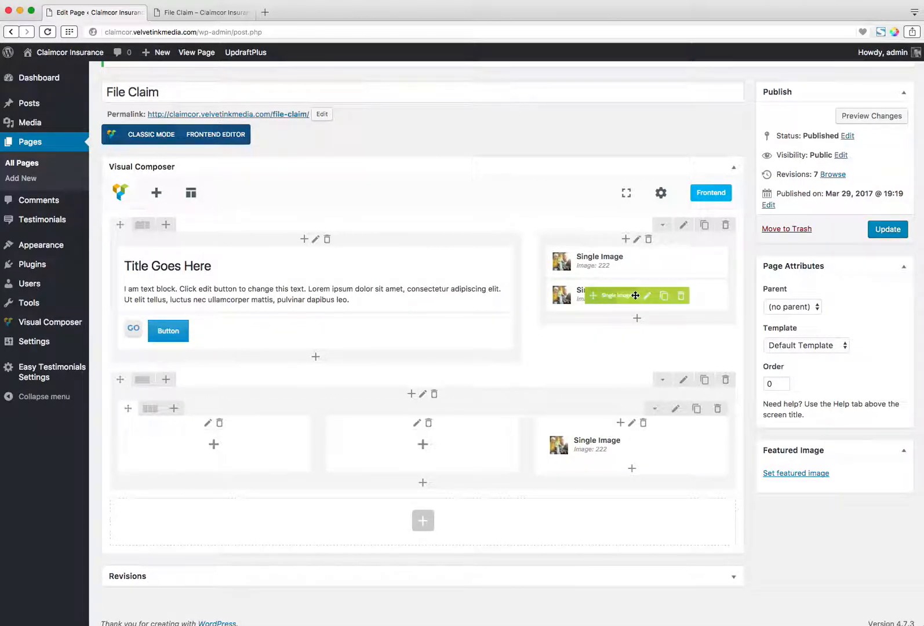
pyautogui.moveTo(562, 384); pyautogui.dragTo(406, 428)
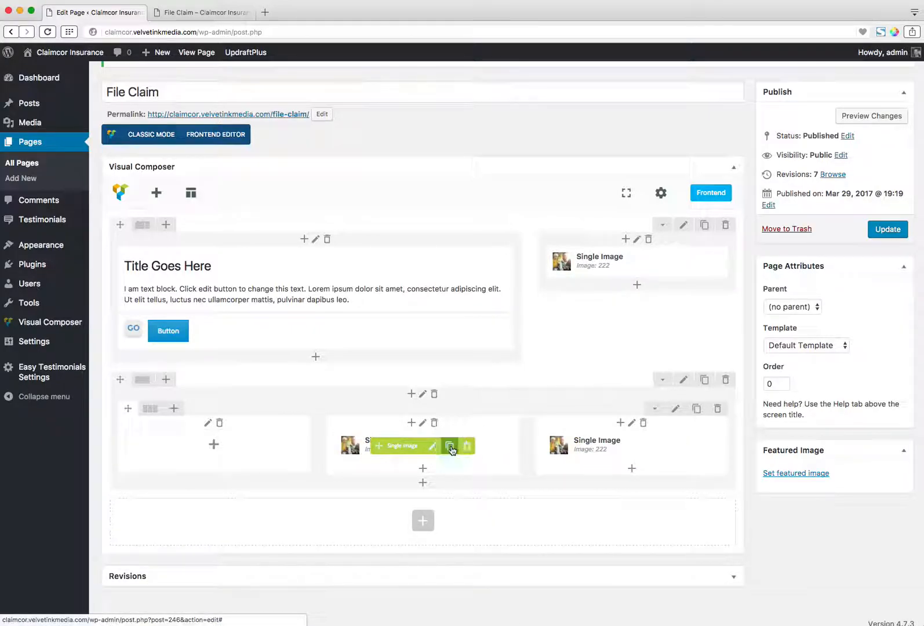
pyautogui.click(449, 446)
pyautogui.moveTo(392, 477); pyautogui.dragTo(182, 458)
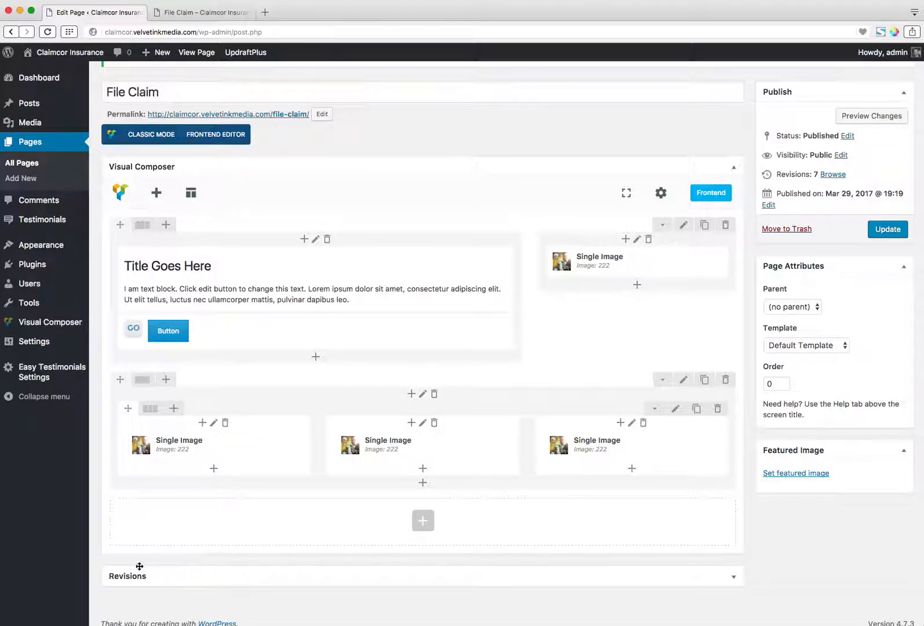
# Add a Text Block with the default placeholder text below the image in the first inner column and save it.
pyautogui.click(218, 467)
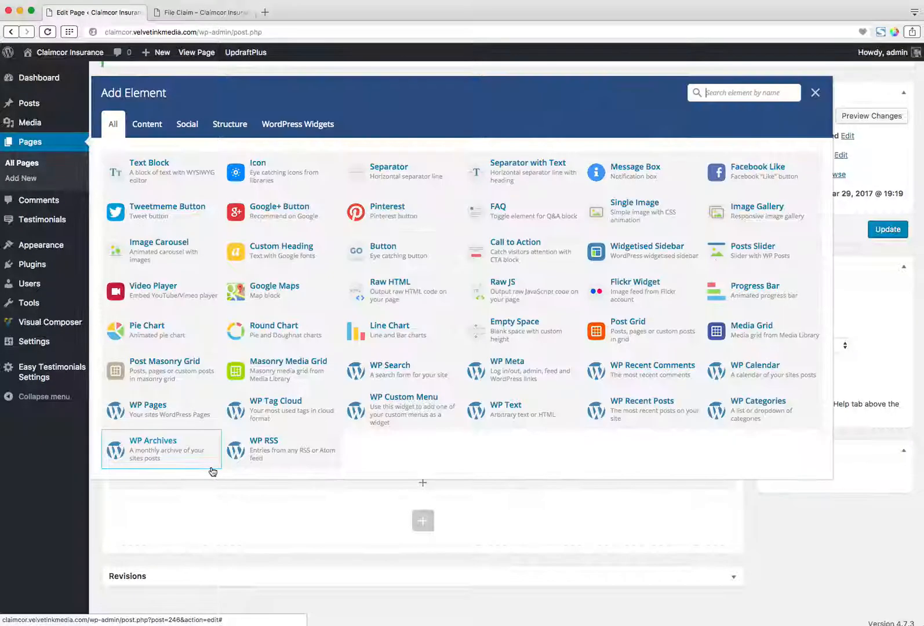
pyautogui.click(175, 178)
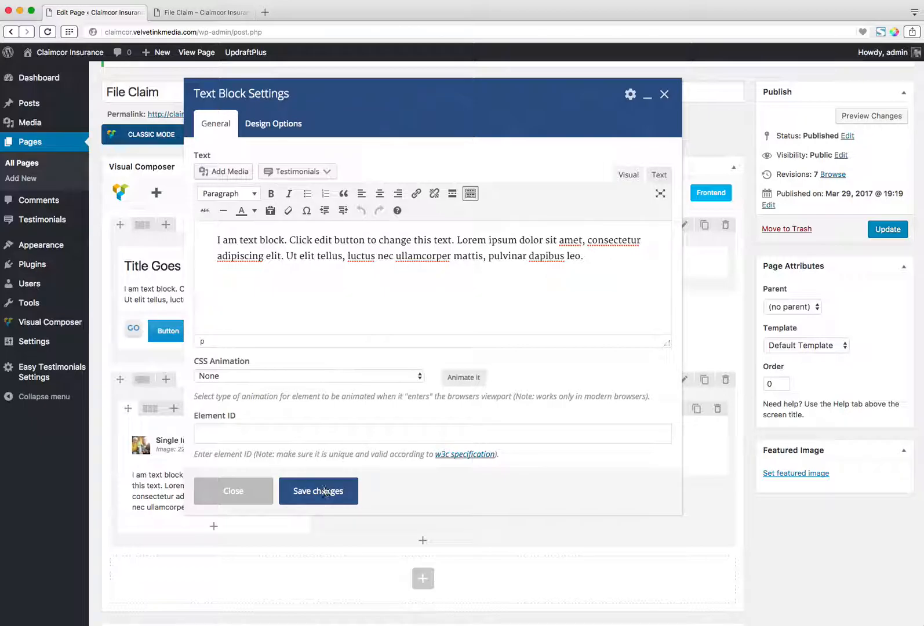
pyautogui.click(325, 491)
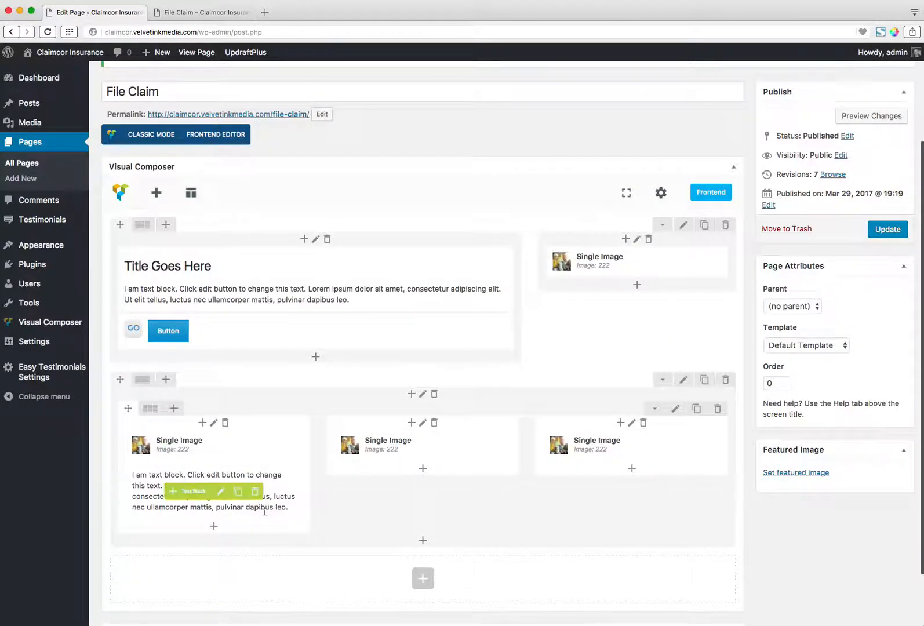
# Duplicate the new text block and place the copies below the images in the second and third inner columns.
pyautogui.click(238, 491)
pyautogui.moveTo(262, 494); pyautogui.dragTo(383, 499)
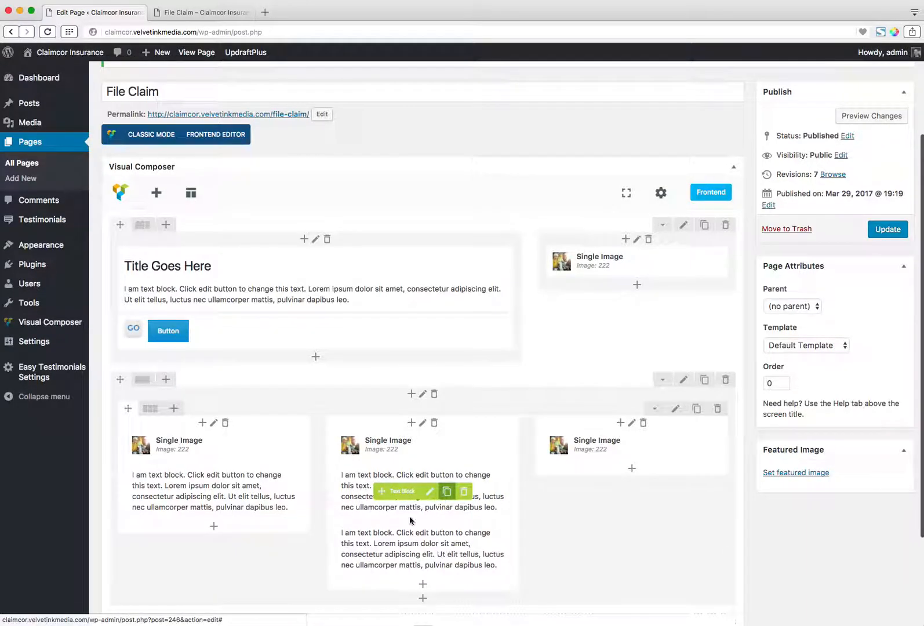
pyautogui.click(447, 498)
pyautogui.moveTo(398, 548)
pyautogui.mouseDown()
pyautogui.moveTo(571, 505)
pyautogui.moveTo(603, 515)
pyautogui.mouseUp()
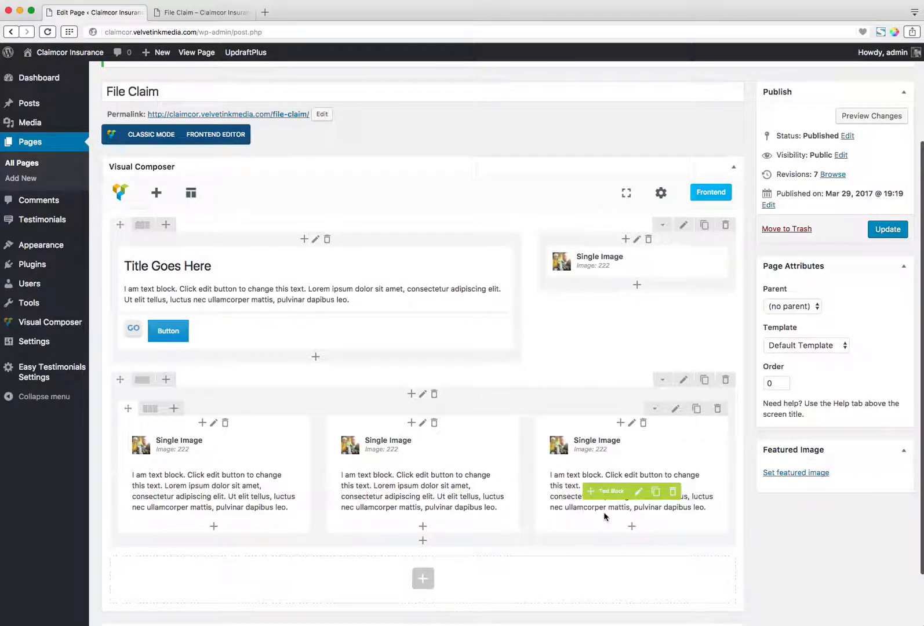
# Update the page, reload the live File Claim page, and compare the three-column image and text row with the editor layout.
pyautogui.click(886, 230)
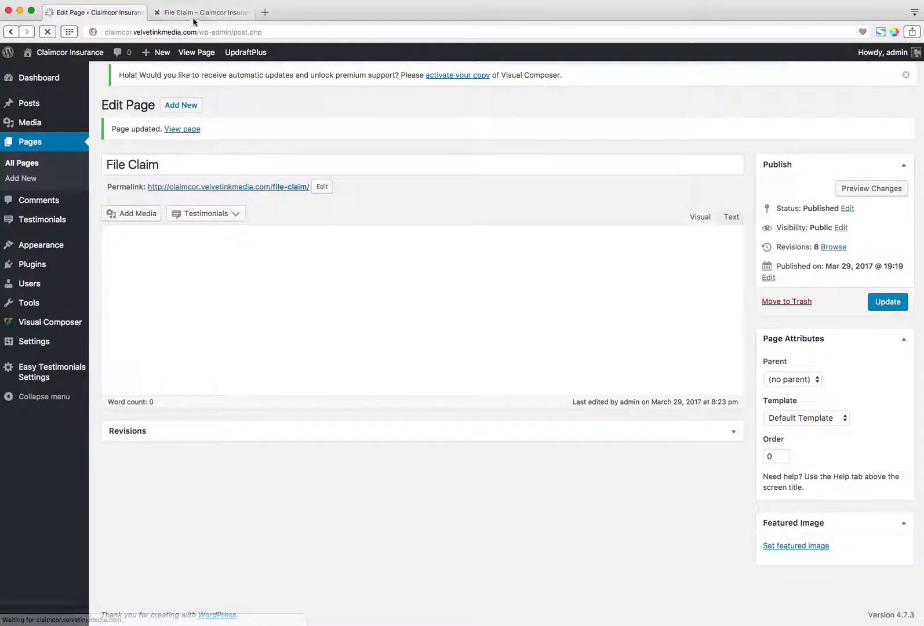
pyautogui.click(204, 13)
pyautogui.click(47, 31)
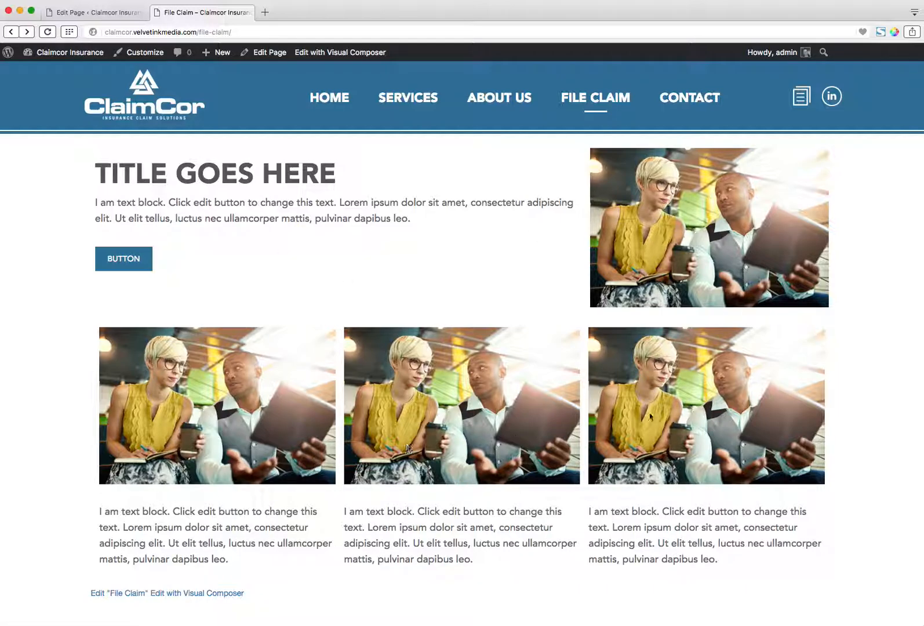
pyautogui.scroll(-3, 476, 384)
pyautogui.scroll(3, 452, 385)
pyautogui.scroll(-1, 375, 269)
pyautogui.scroll(1, 376, 270)
pyautogui.click(102, 14)
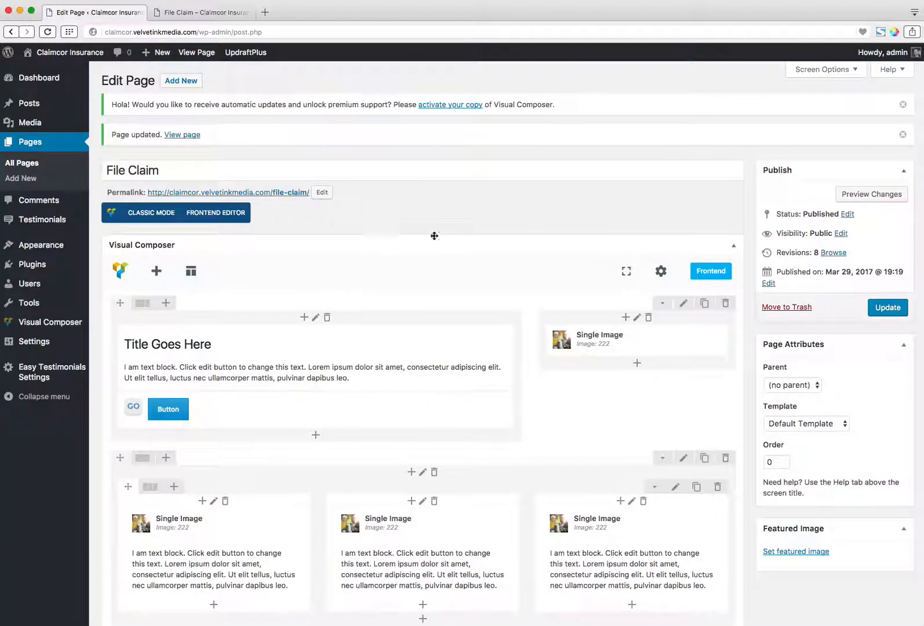
pyautogui.click(221, 13)
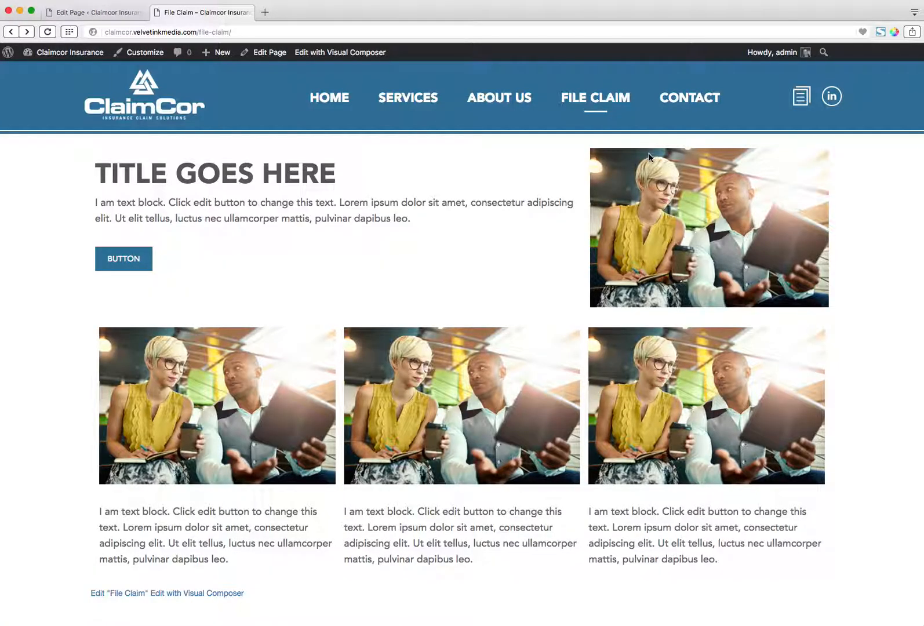
# Open the live Contact page and examine the fields of its contact form.
pyautogui.click(679, 101)
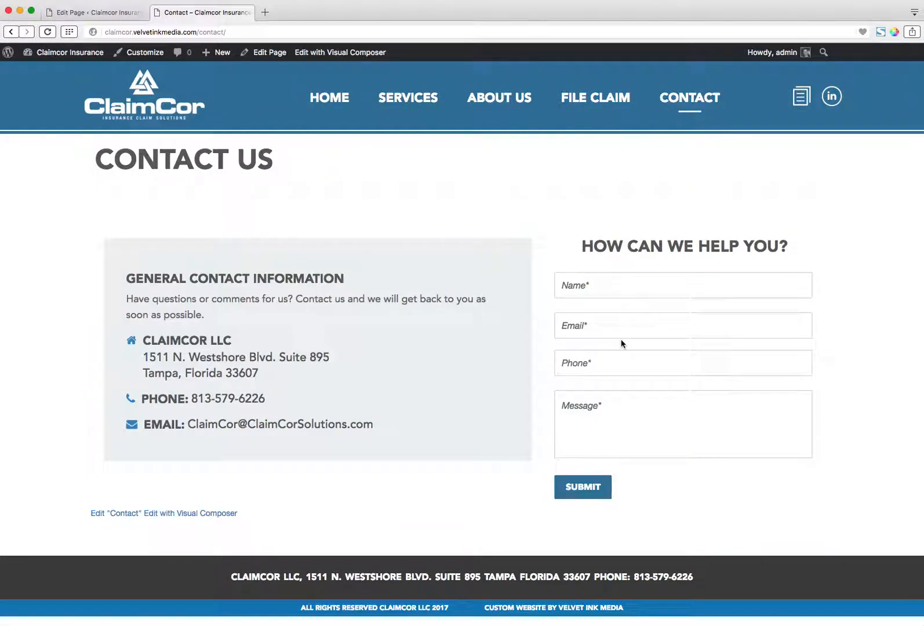
pyautogui.press('Tab')
pyautogui.press('Tab')
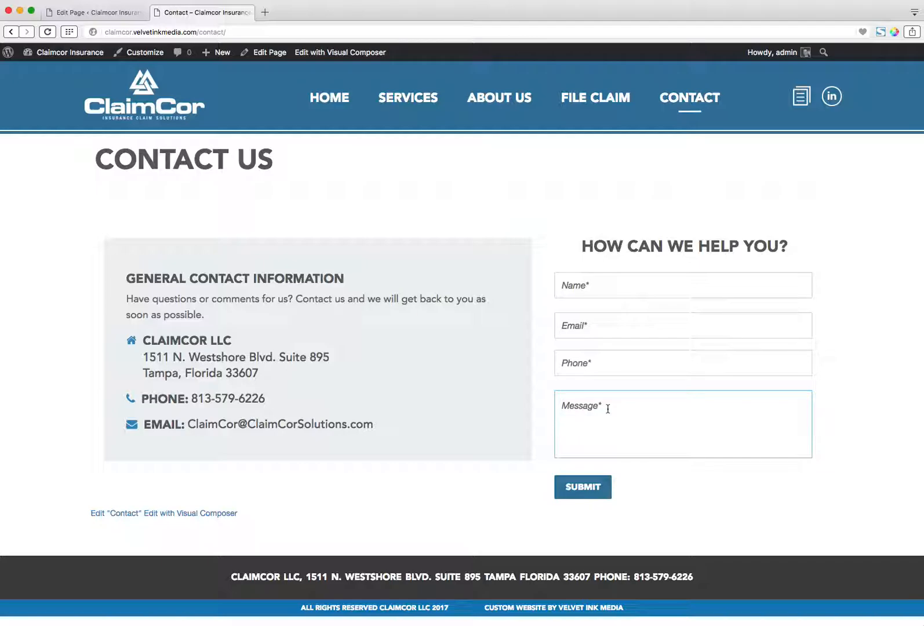
pyautogui.click(93, 12)
pyautogui.click(203, 12)
# Go to the site's dashboard, open the FS Contact Form settings and locate the shortcode for Contact form 1.
pyautogui.moveTo(68, 60)
pyautogui.click(51, 76)
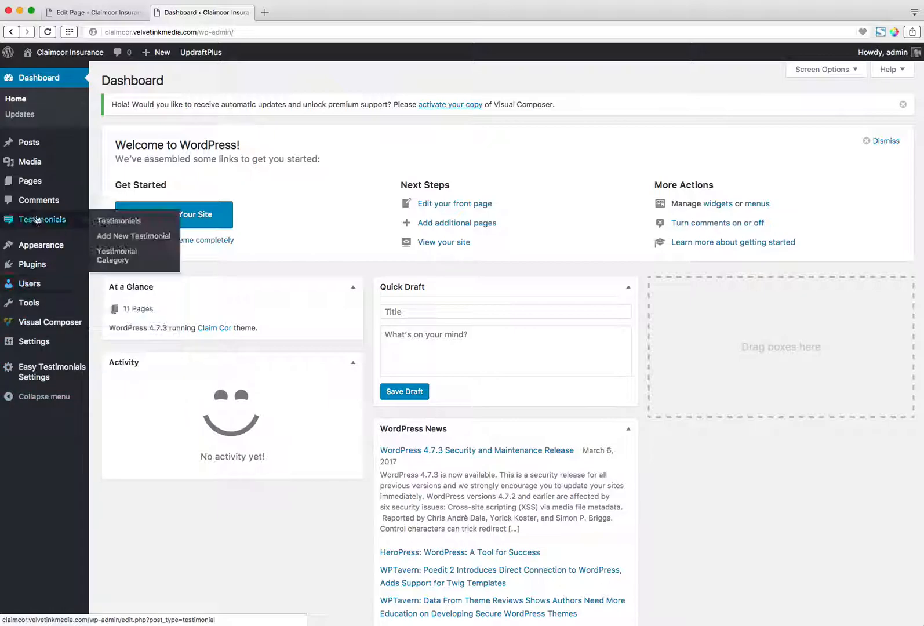
pyautogui.moveTo(34, 251)
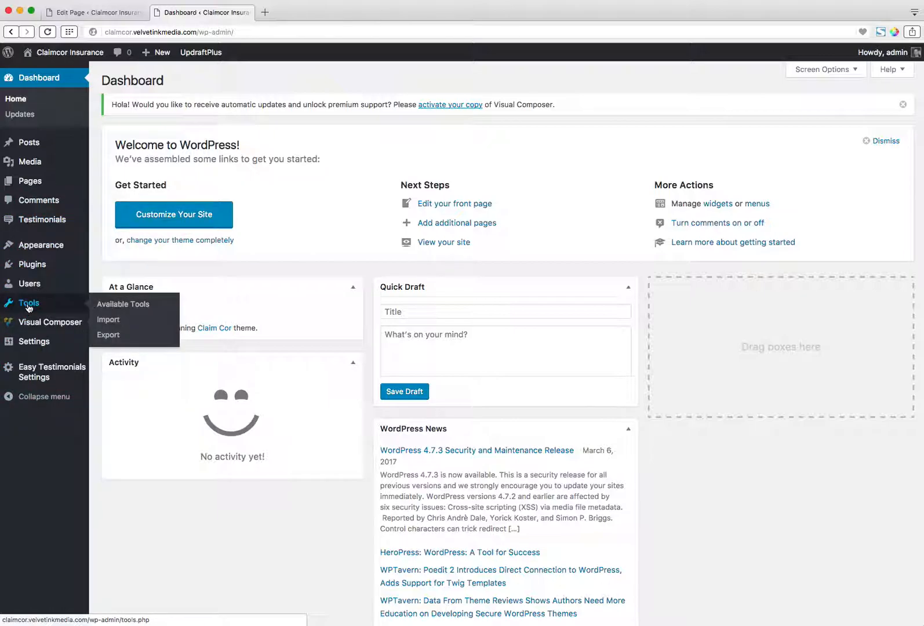
pyautogui.moveTo(31, 350)
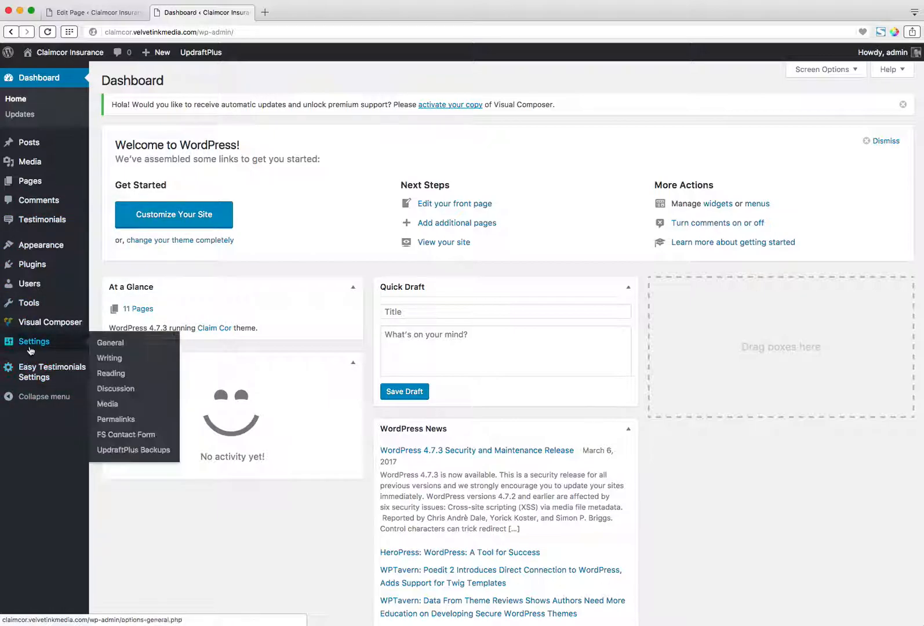
pyautogui.click(120, 436)
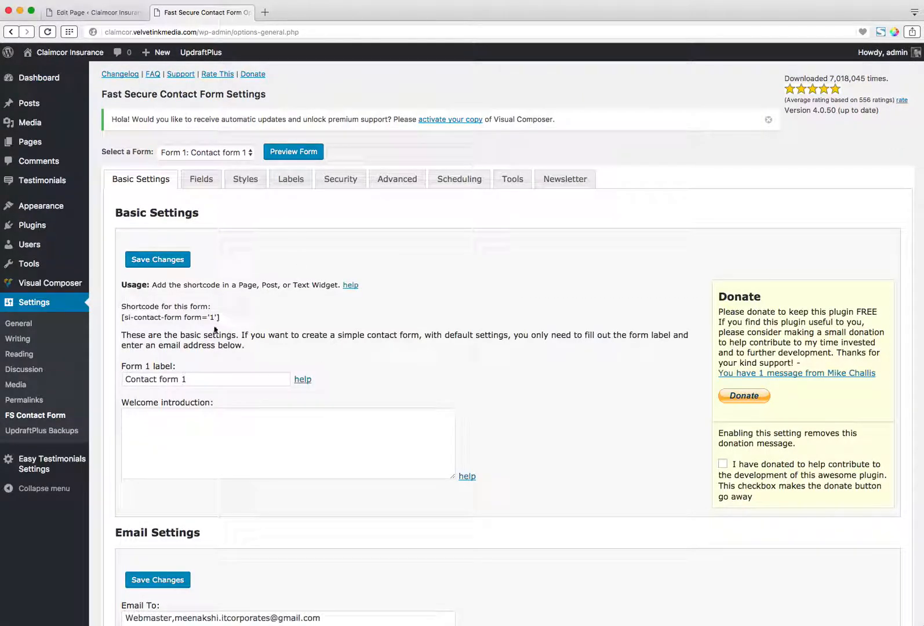
pyautogui.moveTo(190, 318); pyautogui.dragTo(120, 318)
pyautogui.click(382, 306)
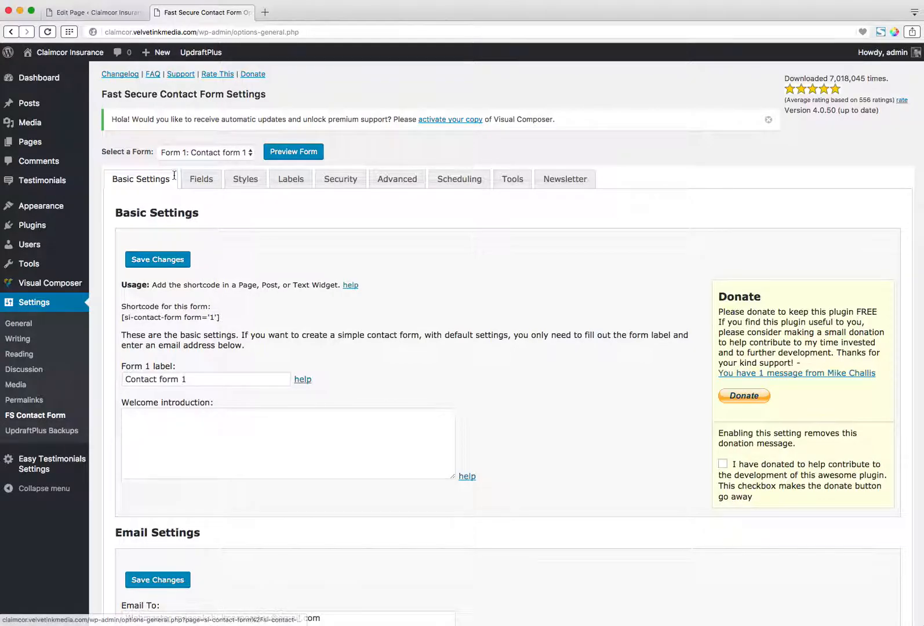
# Switch the contact form settings to Form 4: Careers and copy its shortcode.
pyautogui.click(239, 154)
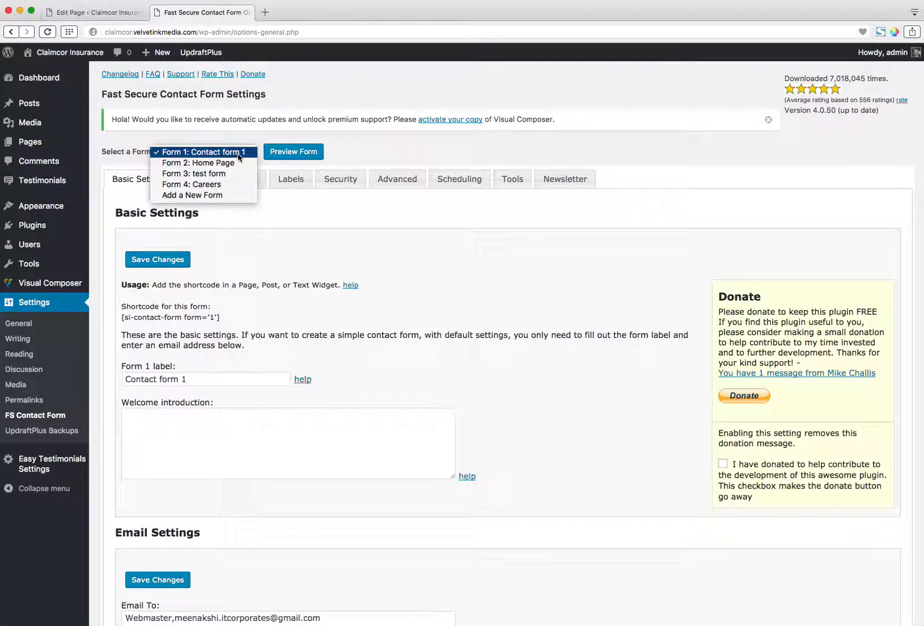
pyautogui.click(216, 185)
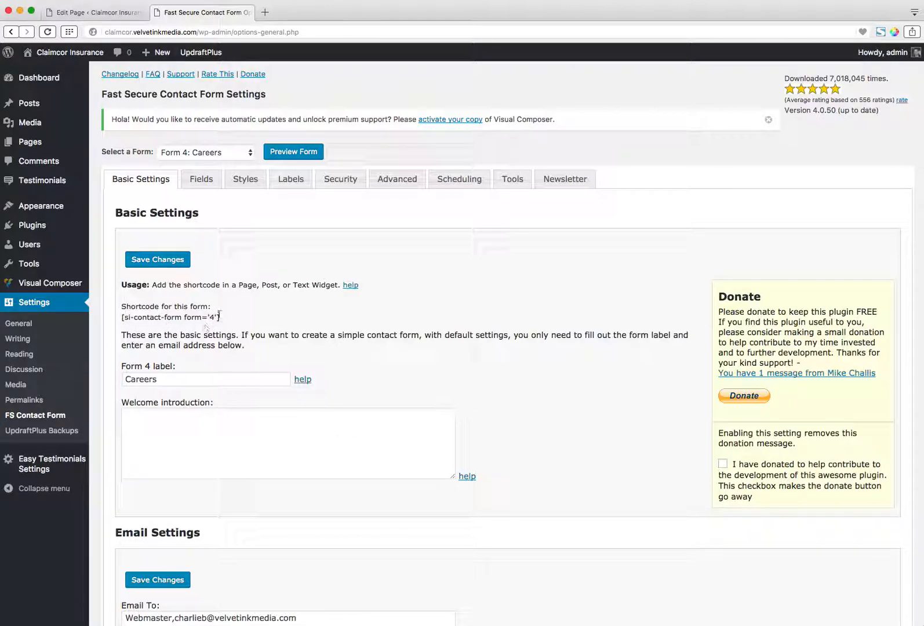
pyautogui.moveTo(219, 316); pyautogui.dragTo(120, 317)
pyautogui.press('super+c')
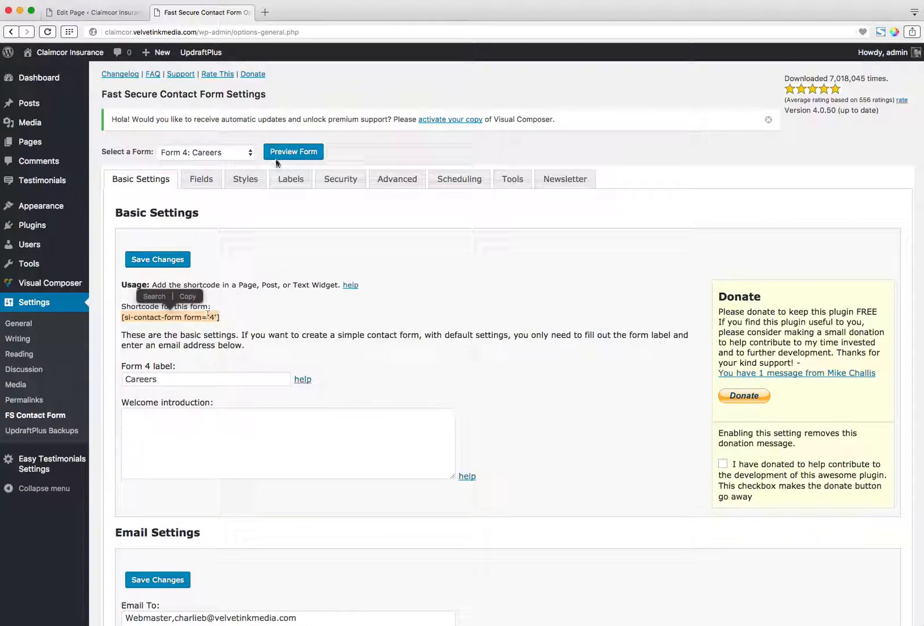
# In the File Claim page editor, add a new row below the image and text row and split it into two equal columns.
pyautogui.click(90, 14)
pyautogui.scroll(-3, 486, 330)
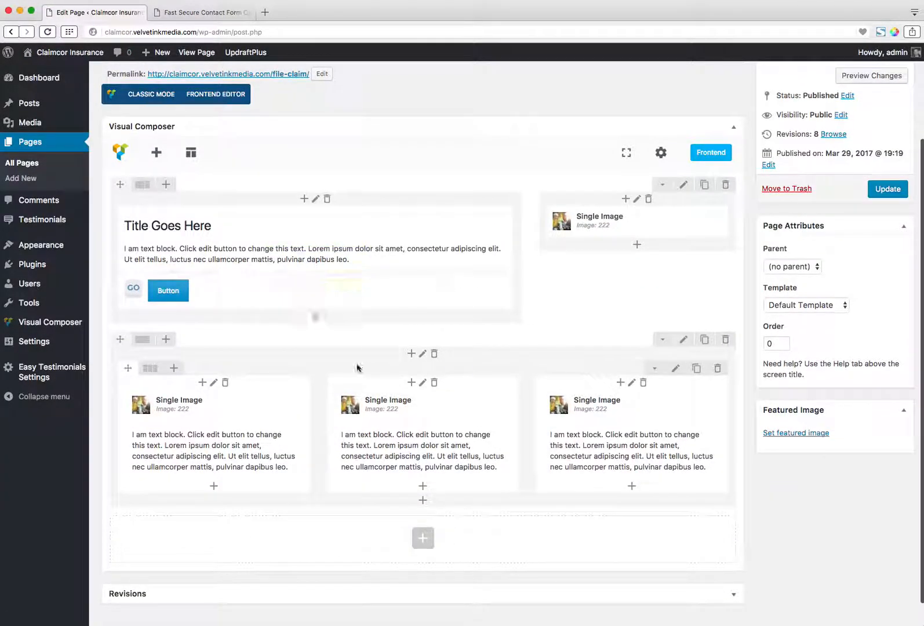
pyautogui.click(421, 539)
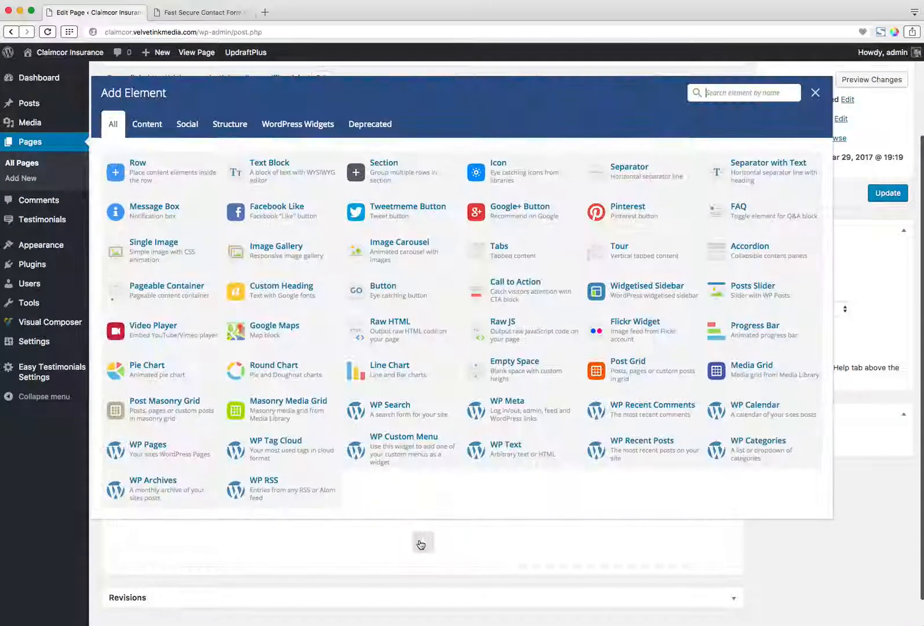
pyautogui.click(138, 165)
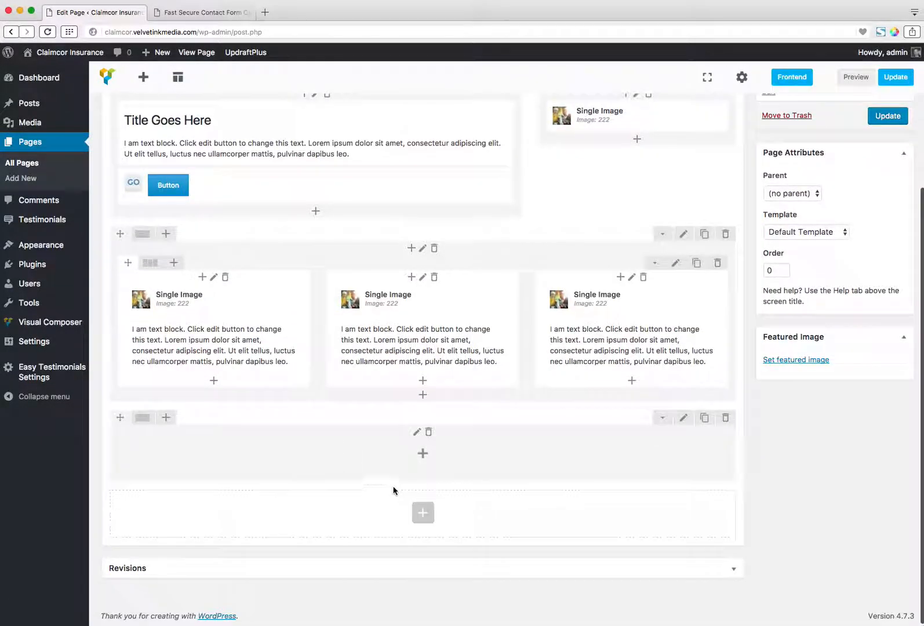
pyautogui.moveTo(145, 425)
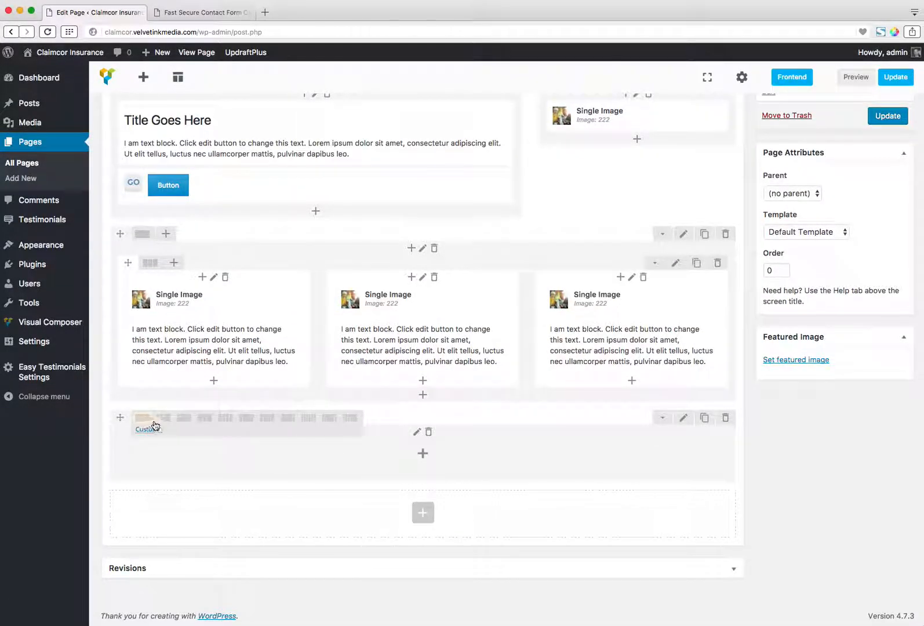
pyautogui.click(163, 420)
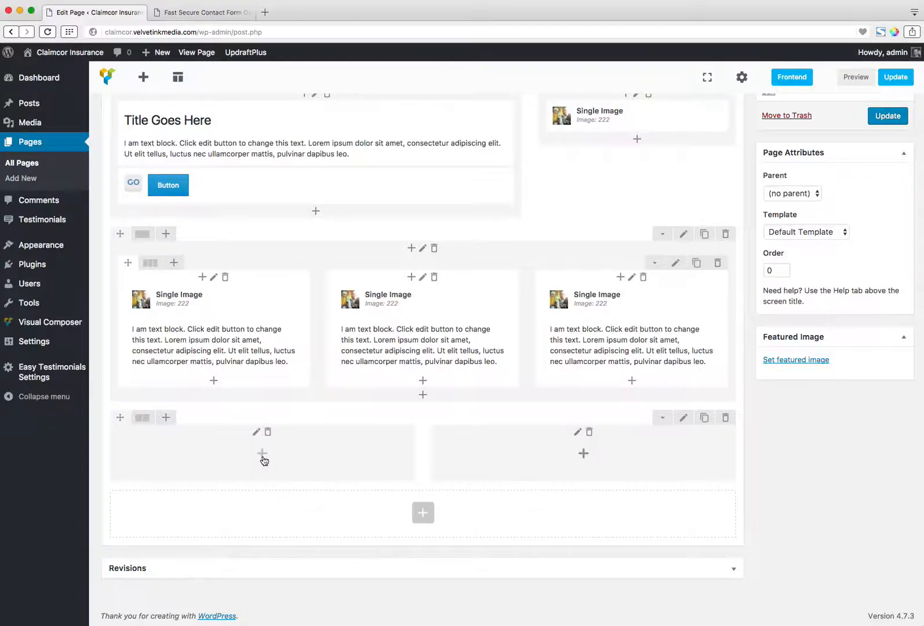
# Add a Text Block to the new row's first column, replace its placeholder with [si-contact-form form='4'] and save it.
pyautogui.click(263, 454)
pyautogui.click(269, 172)
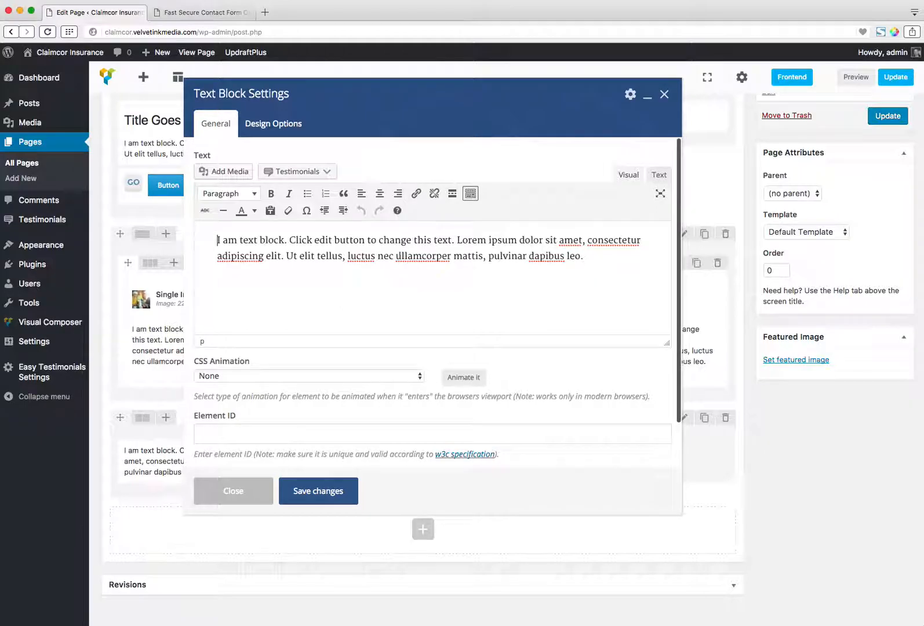
pyautogui.moveTo(583, 256); pyautogui.dragTo(217, 242)
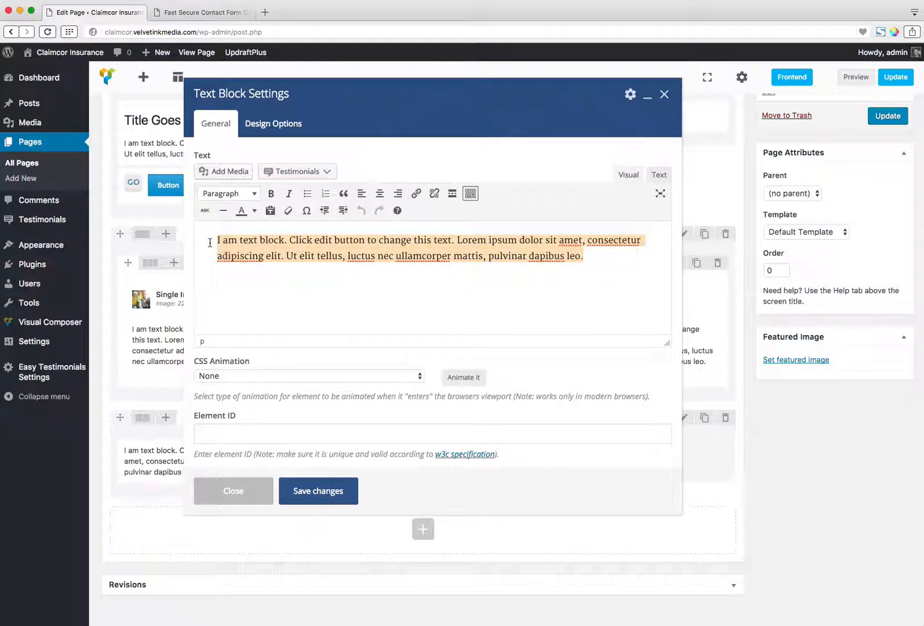
pyautogui.press('super+v')
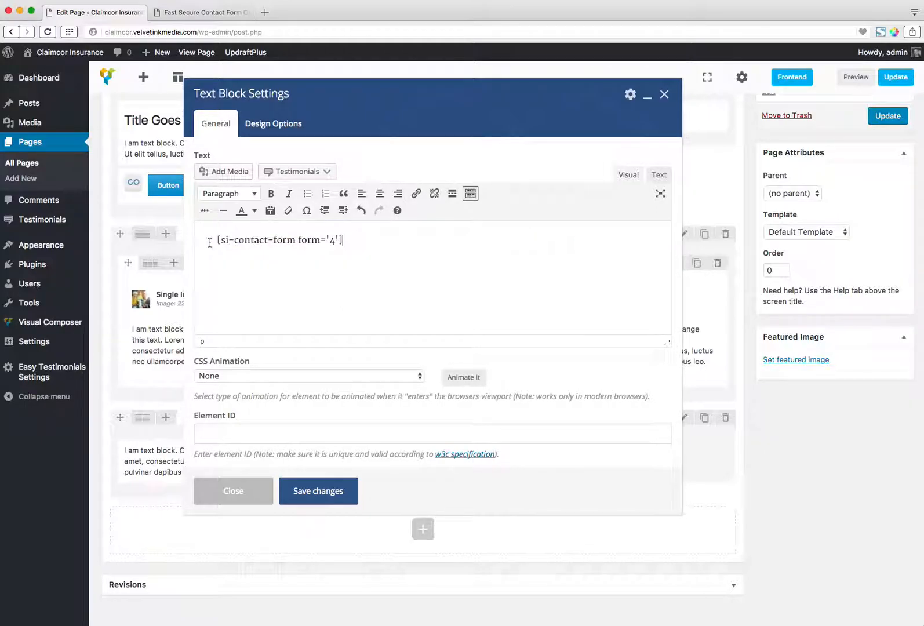
pyautogui.click(321, 490)
# Update the File Claim page and open its live version in a separate browser tab.
pyautogui.scroll(1, 696, 290)
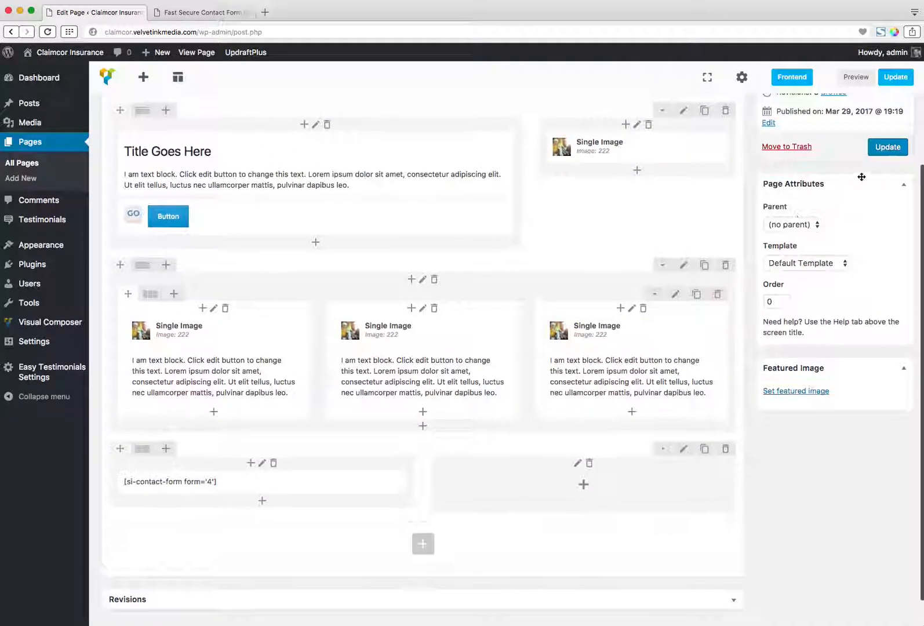
pyautogui.click(887, 146)
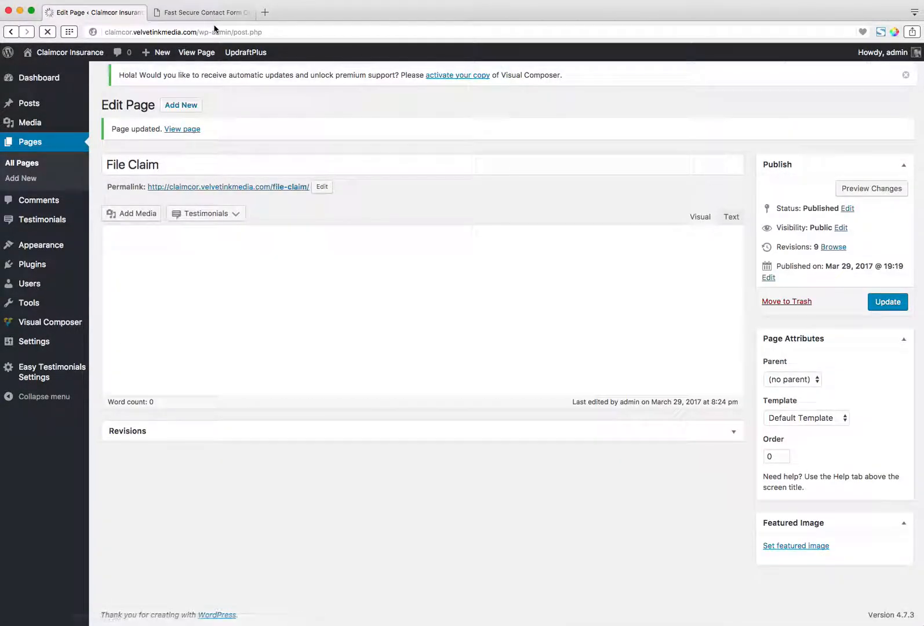
pyautogui.click(215, 13)
pyautogui.scroll(2, 41, 68)
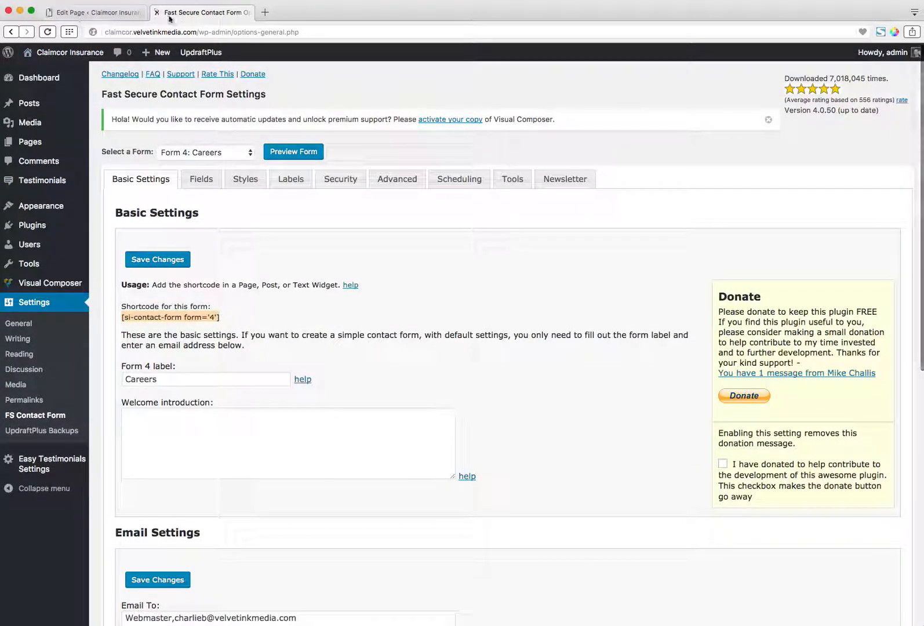
pyautogui.click(123, 11)
pyautogui.keyDown('super'); pyautogui.click(197, 53); pyautogui.keyUp('super')
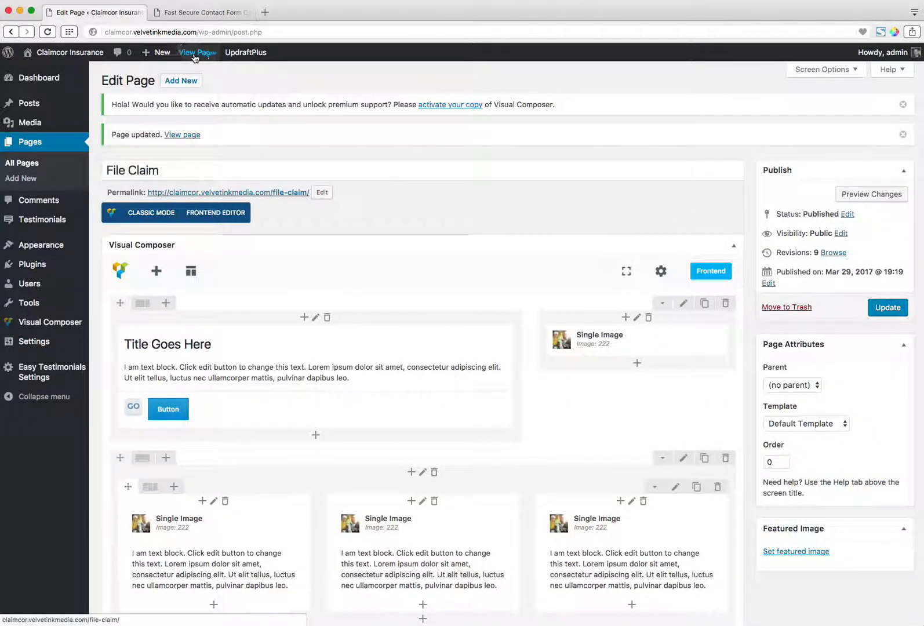
pyautogui.click(210, 12)
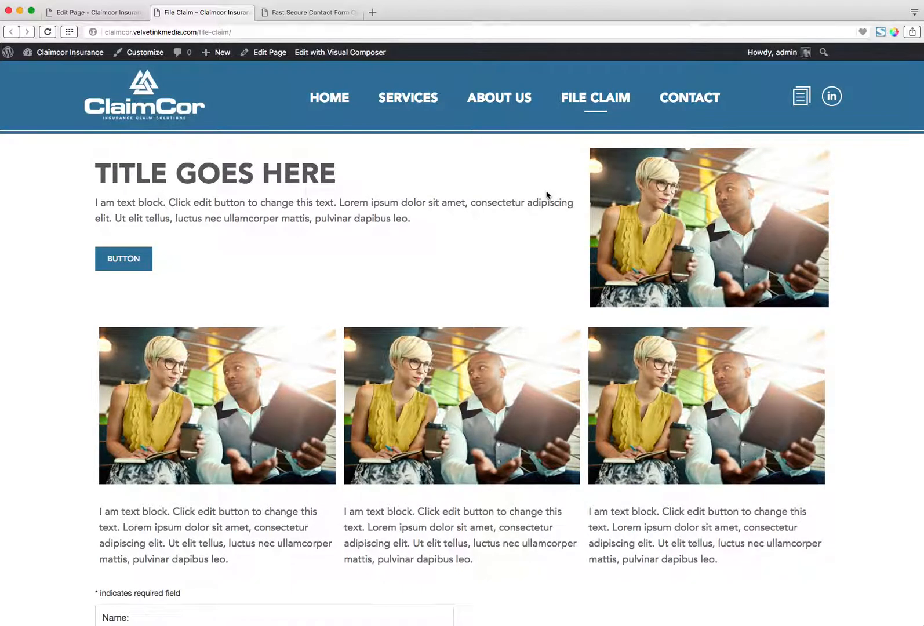
# Examine the embedded contact form on the live File Claim page by moving through its fields down to the CAPTCHA code.
pyautogui.scroll(-10, 546, 196)
pyautogui.click(188, 276)
pyautogui.press('Tab')
pyautogui.press('Tab')
pyautogui.scroll(-2, 184, 373)
pyautogui.press('Tab')
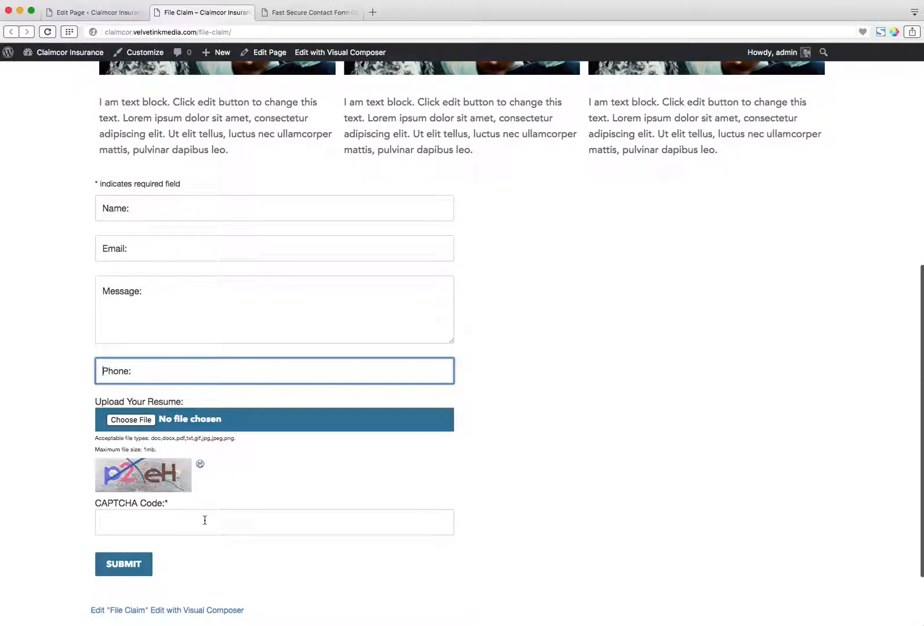
pyautogui.click(204, 521)
pyautogui.scroll(-2, 204, 519)
pyautogui.scroll(15, 204, 520)
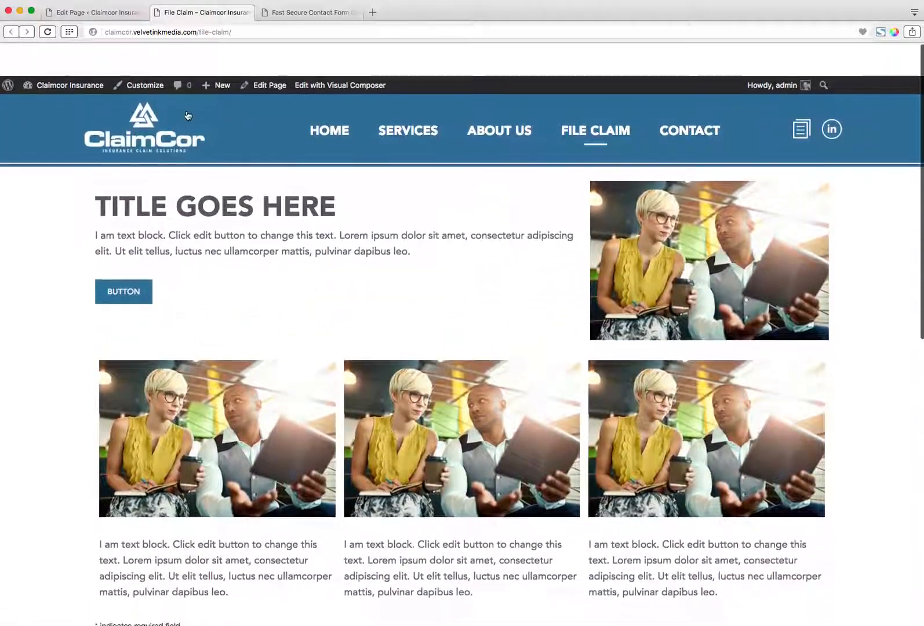
# Return to the page editor, look over the list of available Visual Composer elements and close it.
pyautogui.hotkey('ctrl', 'shift', 'Tab')
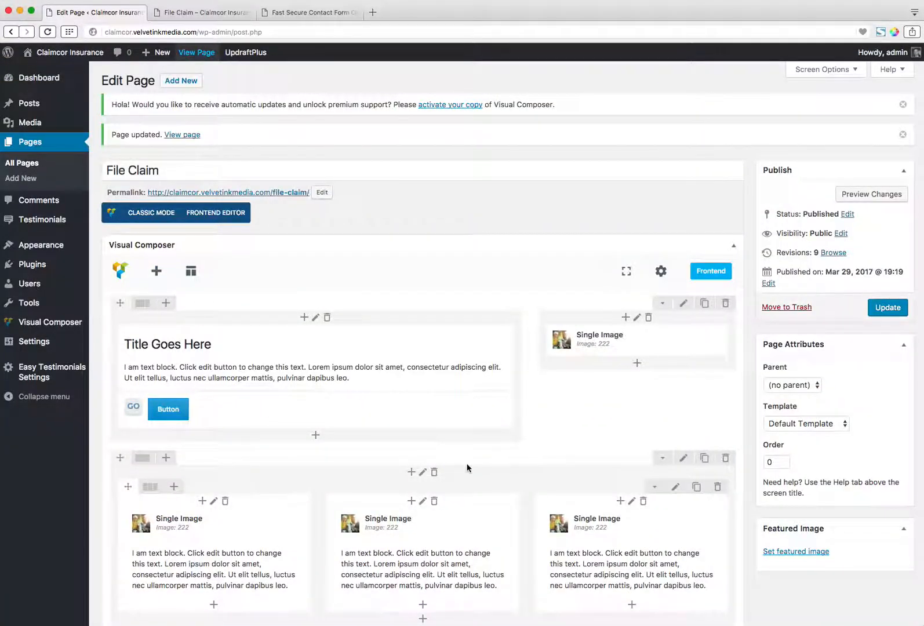
pyautogui.click(156, 271)
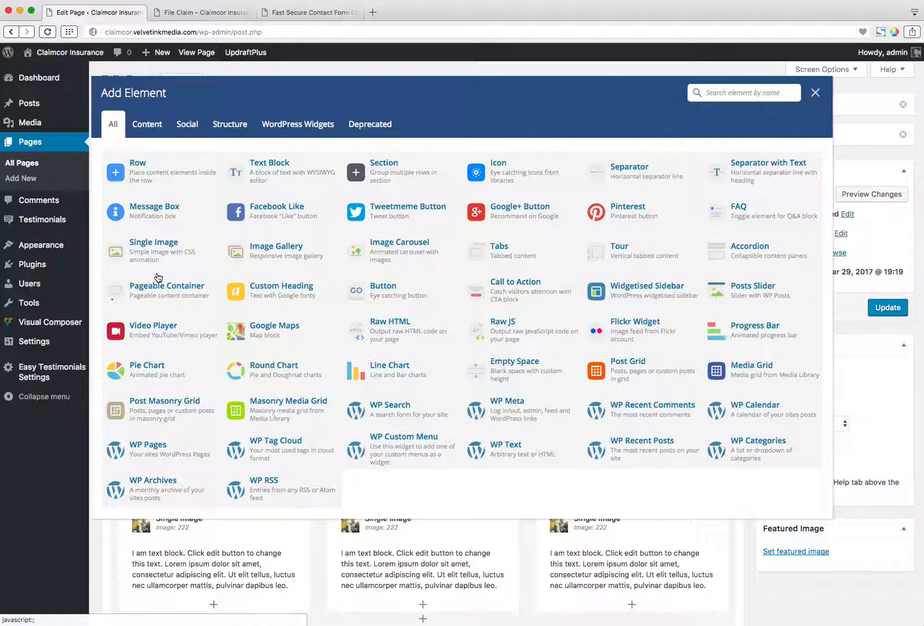
pyautogui.click(815, 92)
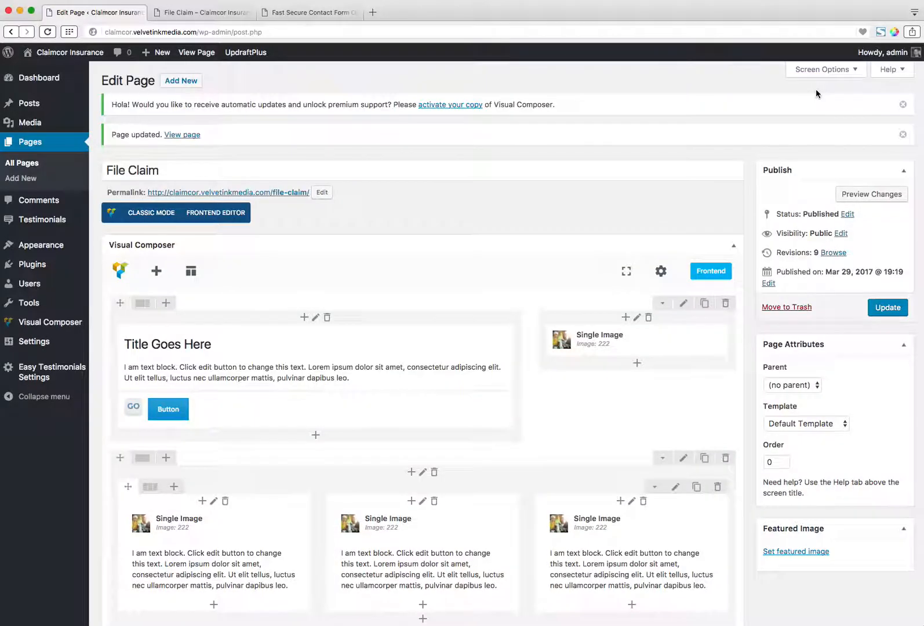